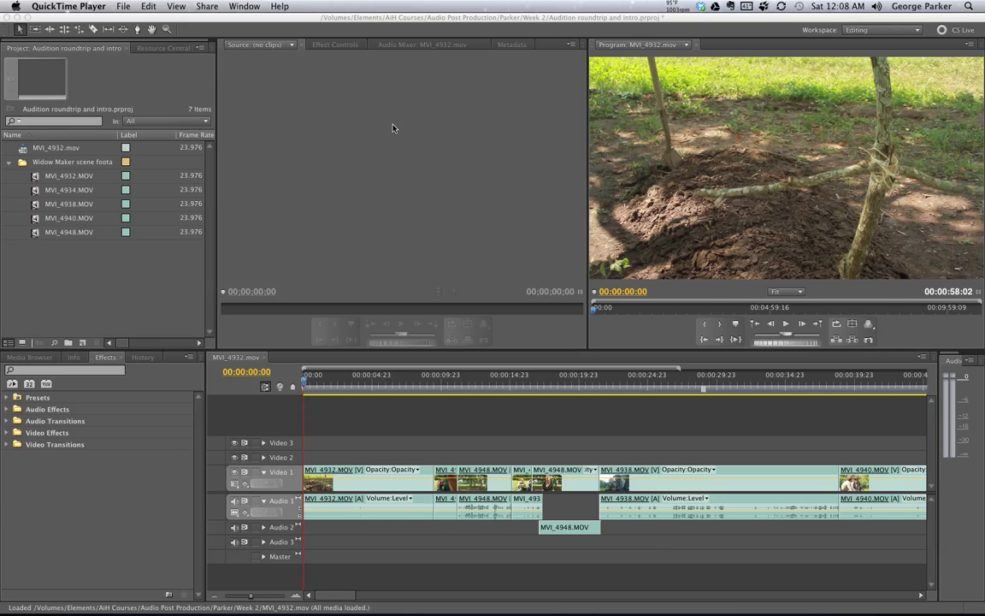
Bring Premiere Pro forward and make the MVI_4932.mov sequence timeline the active panel.
{"action": "left_click", "coordinate": [409, 22]}
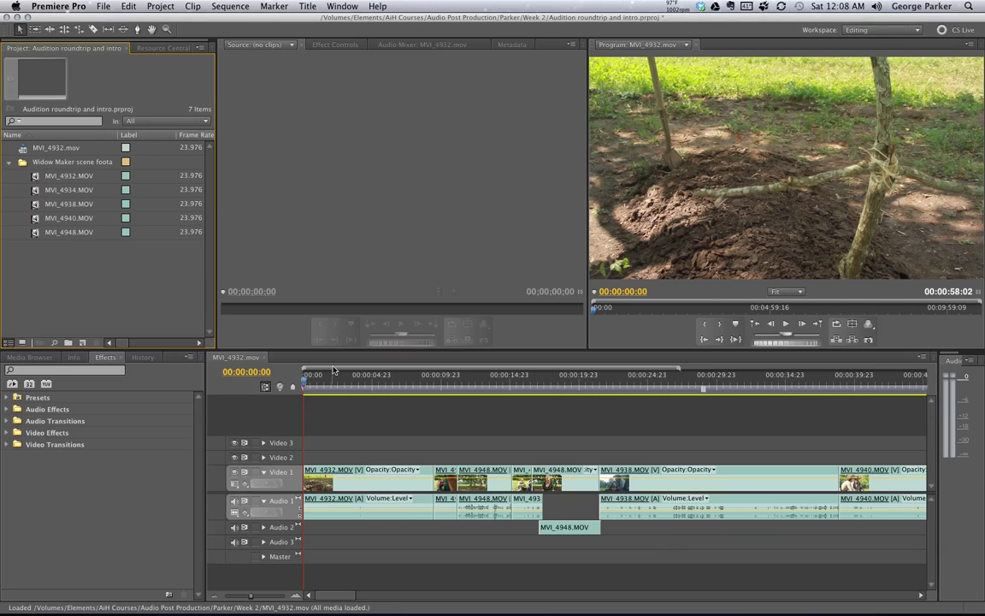
{"action": "left_click", "coordinate": [254, 376]}
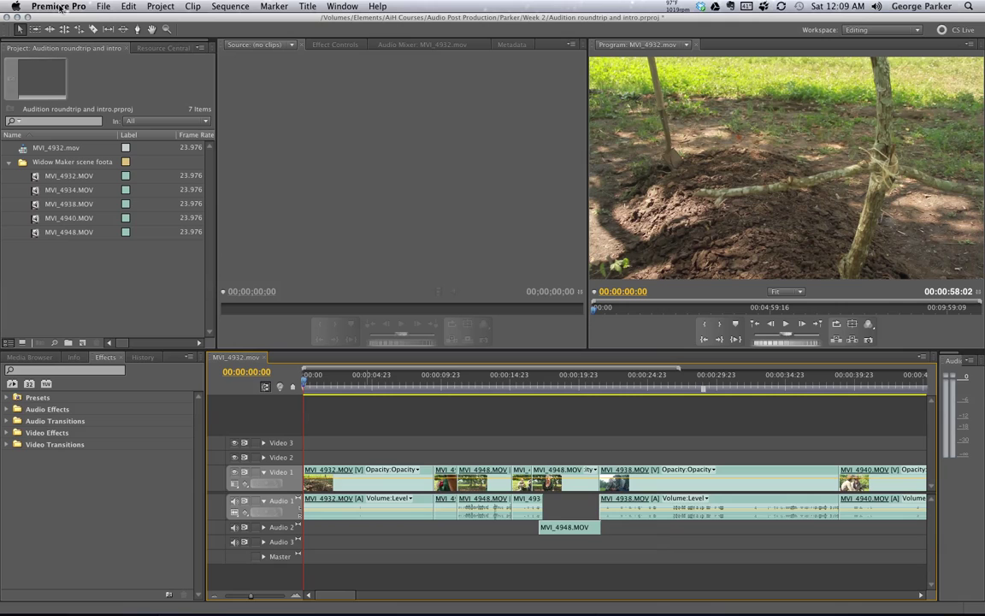
Open the OMF export settings through File > Export > OMF.
{"action": "left_click", "coordinate": [103, 6]}
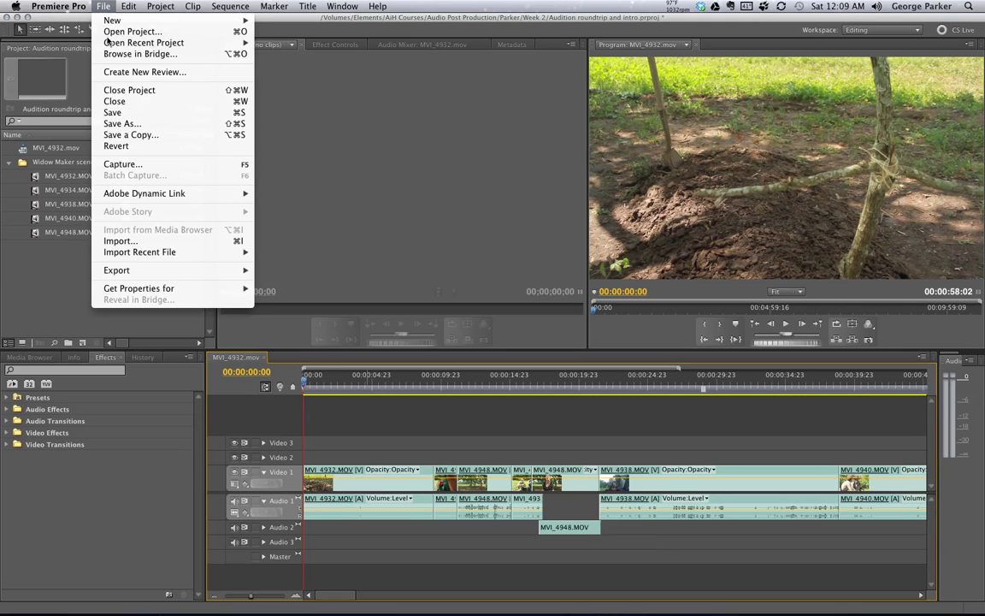
{"action": "mouse_move", "coordinate": [157, 274]}
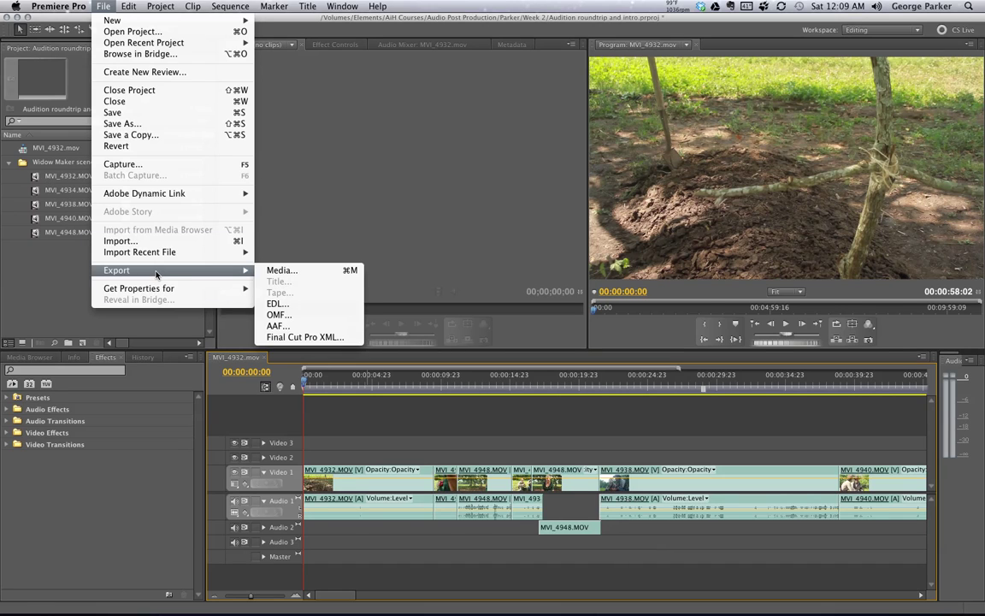
{"action": "left_click", "coordinate": [284, 315]}
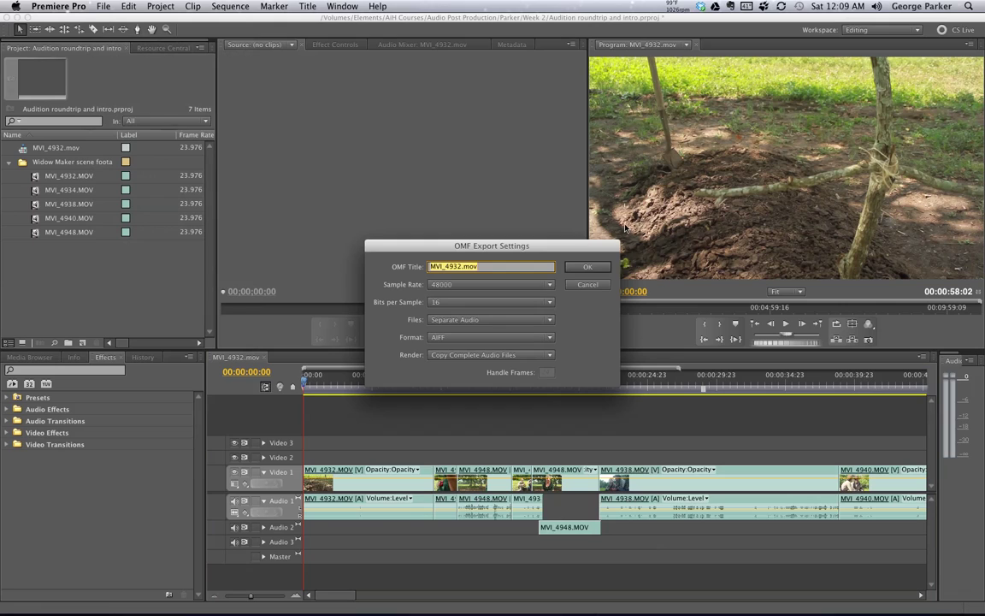
{"action": "left_click_drag", "start_coordinate": [575, 252], "coordinate": [551, 240]}
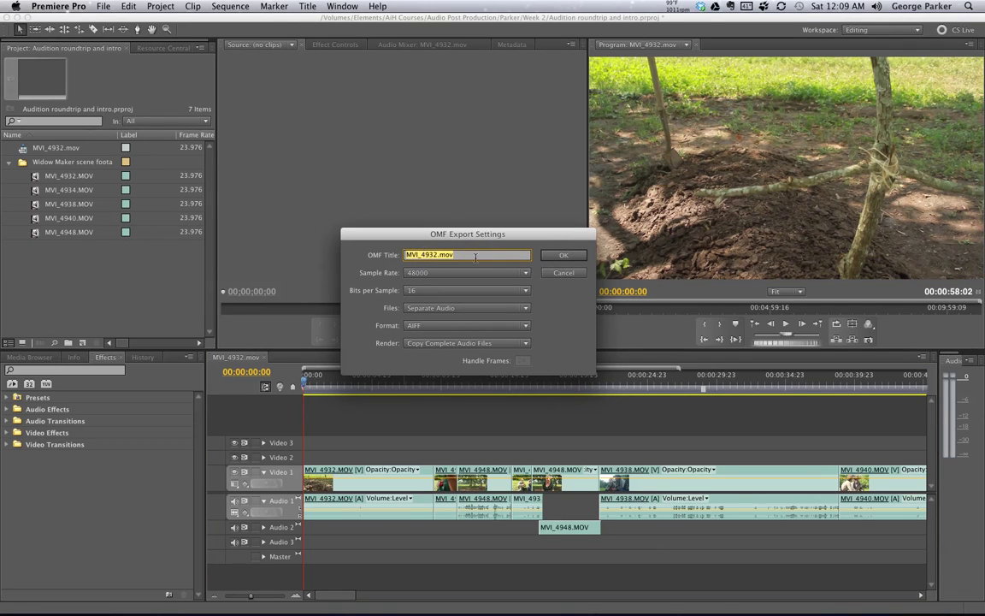
Replace the OMF title with EXT_WM_OMFexport.
{"action": "double_click", "coordinate": [475, 255]}
{"action": "left_click", "coordinate": [476, 255]}
{"action": "type", "text": "EXT"}
{"action": "type", "text": "_WM_OMFexport"}
{"action": "left_click", "coordinate": [525, 273]}
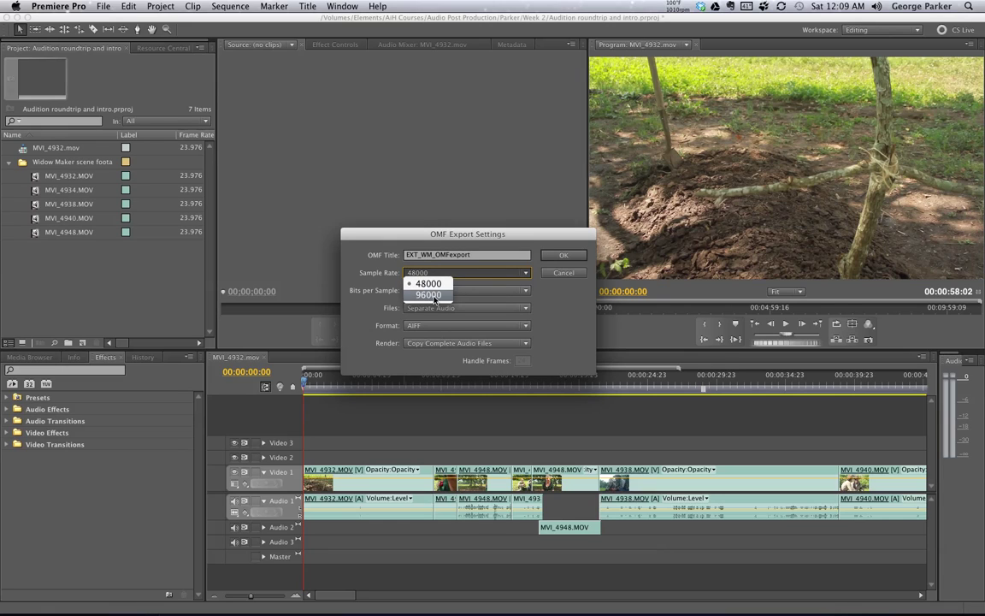
{"action": "left_click", "coordinate": [482, 271]}
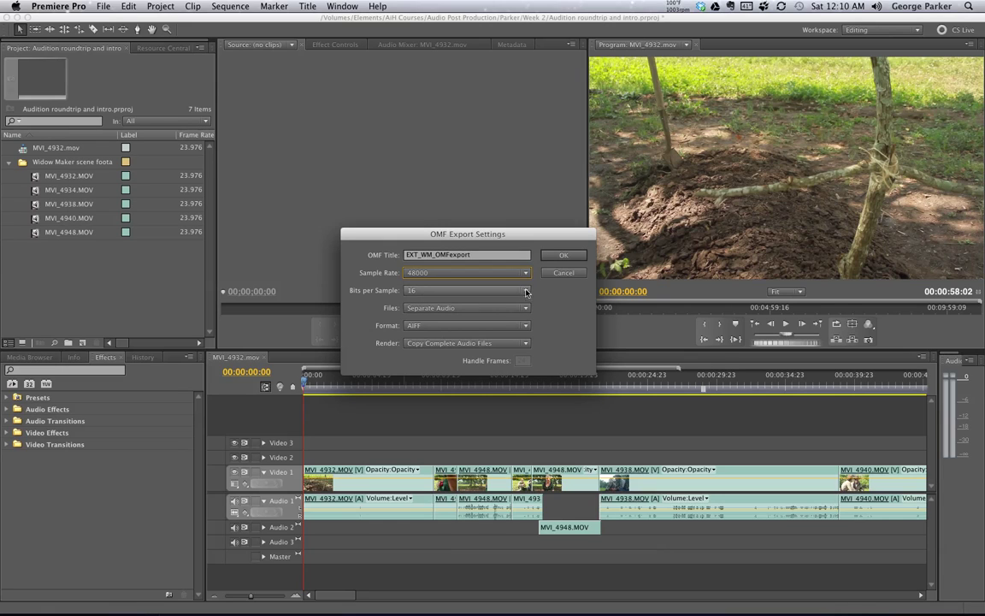
{"action": "left_click", "coordinate": [479, 290]}
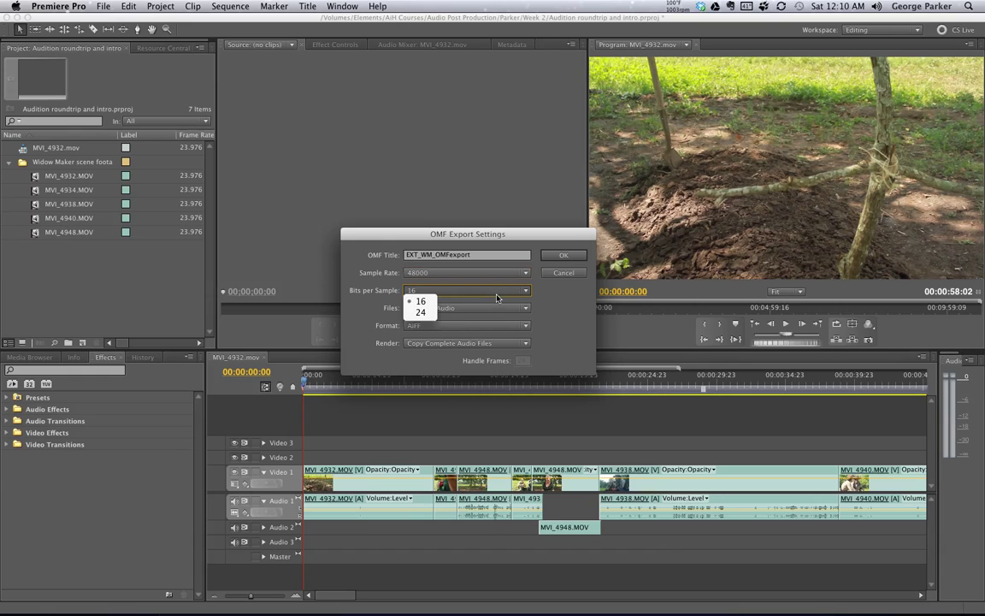
{"action": "left_click", "coordinate": [560, 314]}
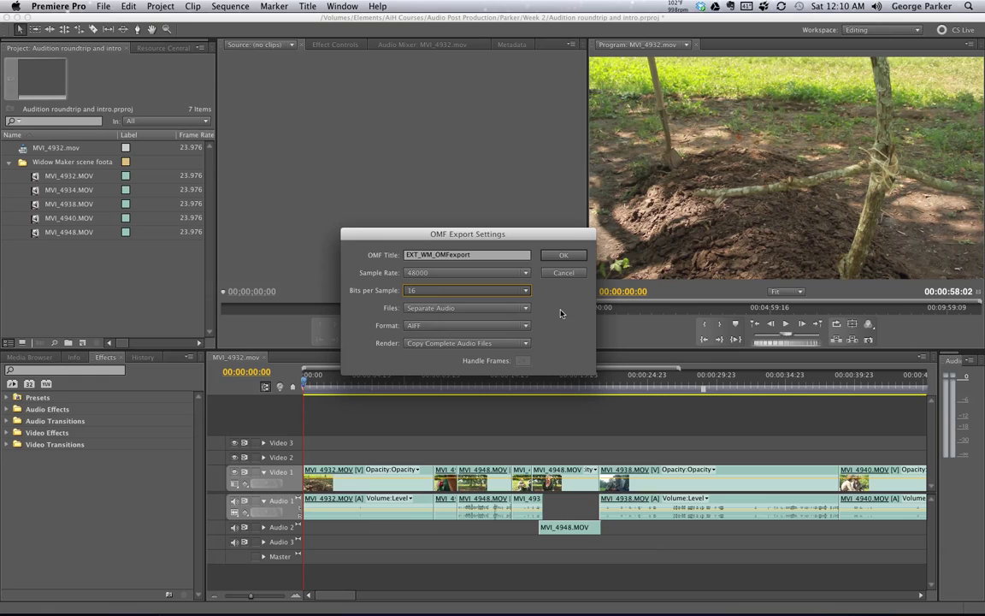
{"action": "left_click", "coordinate": [518, 326]}
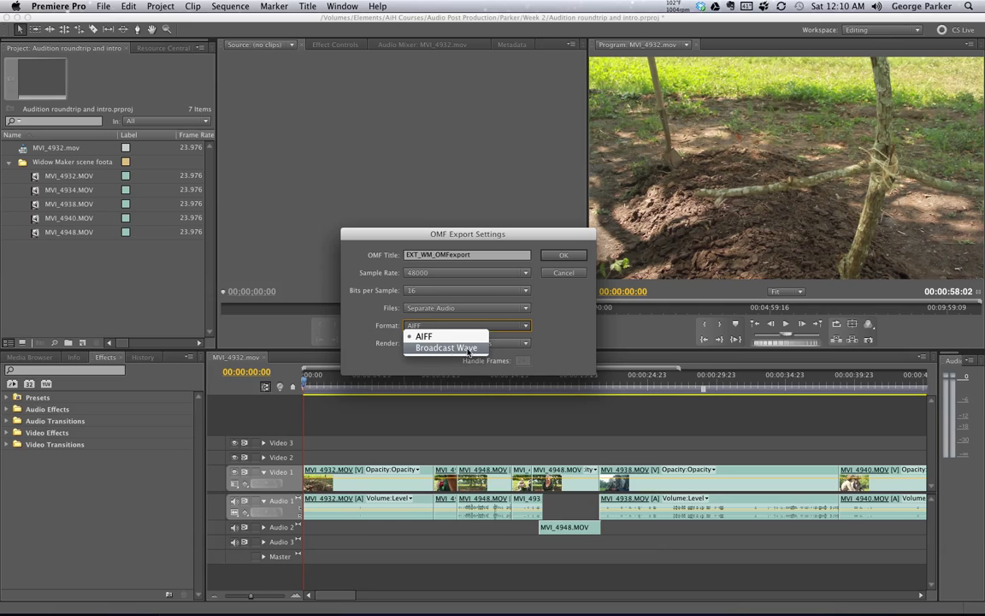
Keep AIFF audio and compare the Render choices Copy Complete Audio Files and Trim Audio Files.
{"action": "left_click", "coordinate": [561, 340]}
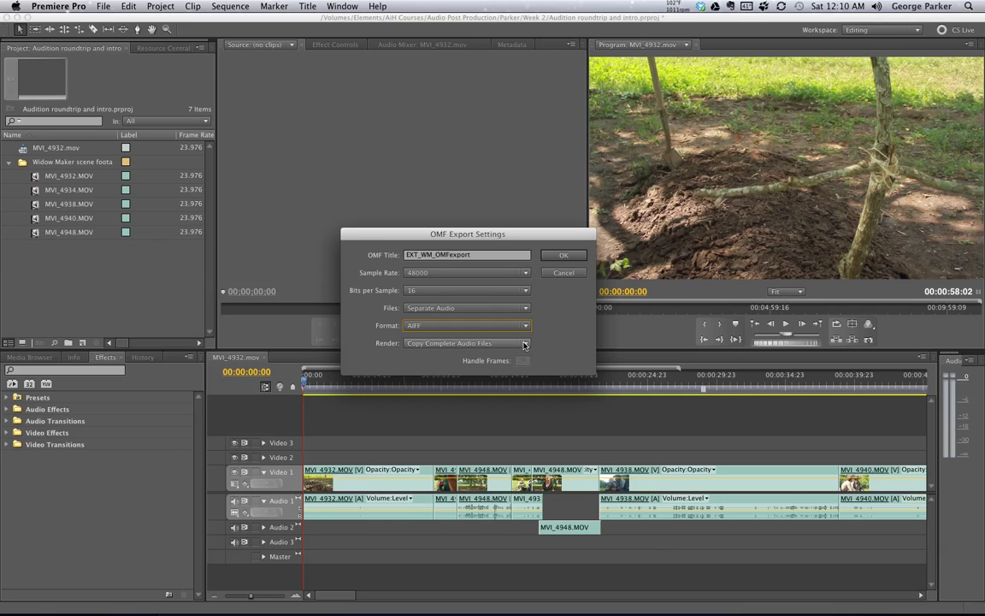
{"action": "left_click", "coordinate": [523, 344]}
{"action": "left_click", "coordinate": [537, 343]}
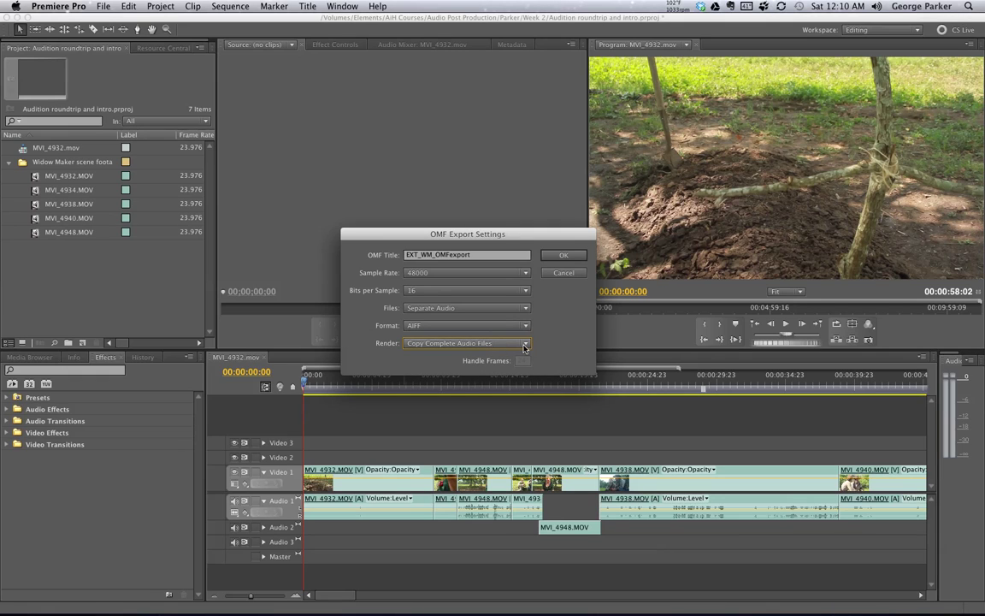
{"action": "left_click", "coordinate": [525, 346]}
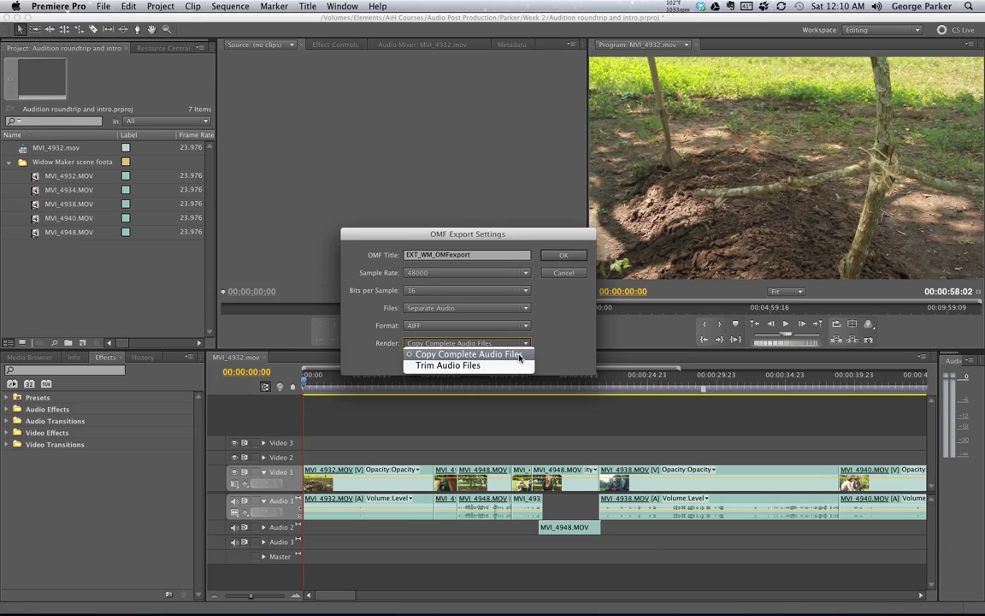
{"action": "left_click", "coordinate": [520, 365]}
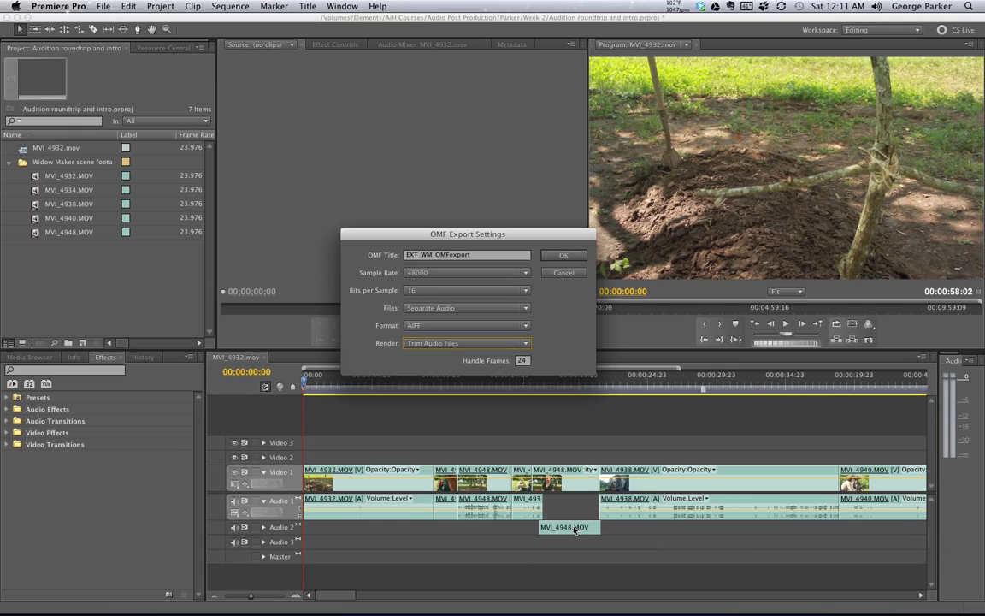
{"action": "left_click", "coordinate": [511, 343]}
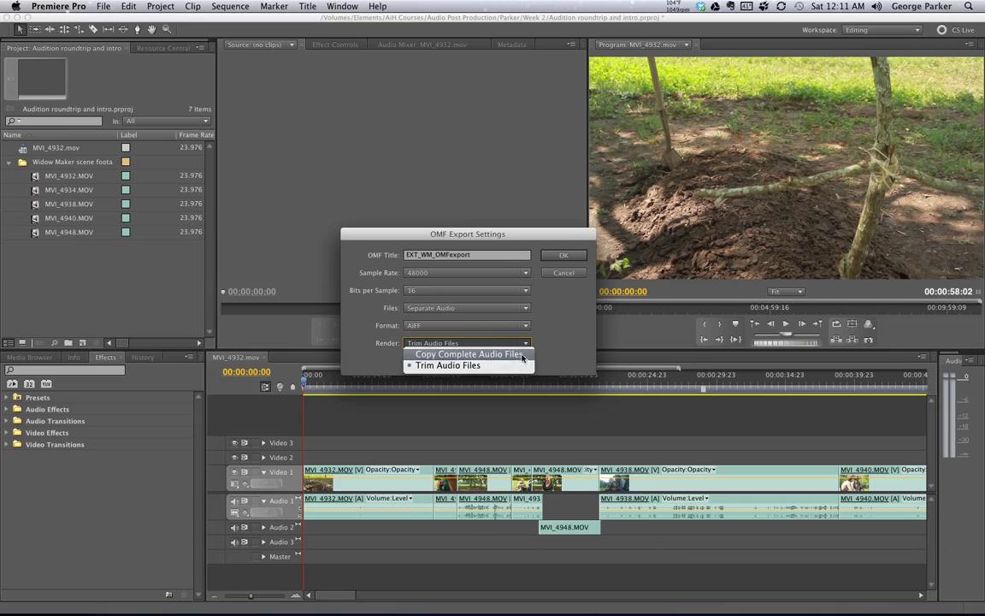
{"action": "left_click", "coordinate": [509, 354]}
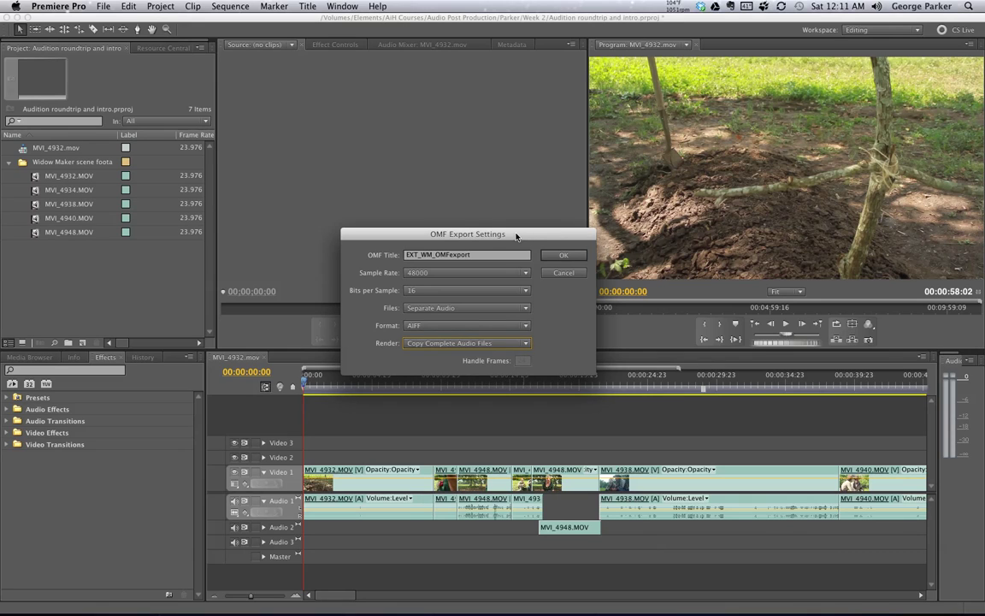
Set Render to Trim Audio Files and change handle frames from 24 to 48.
{"action": "left_click_drag", "start_coordinate": [519, 231], "coordinate": [540, 228]}
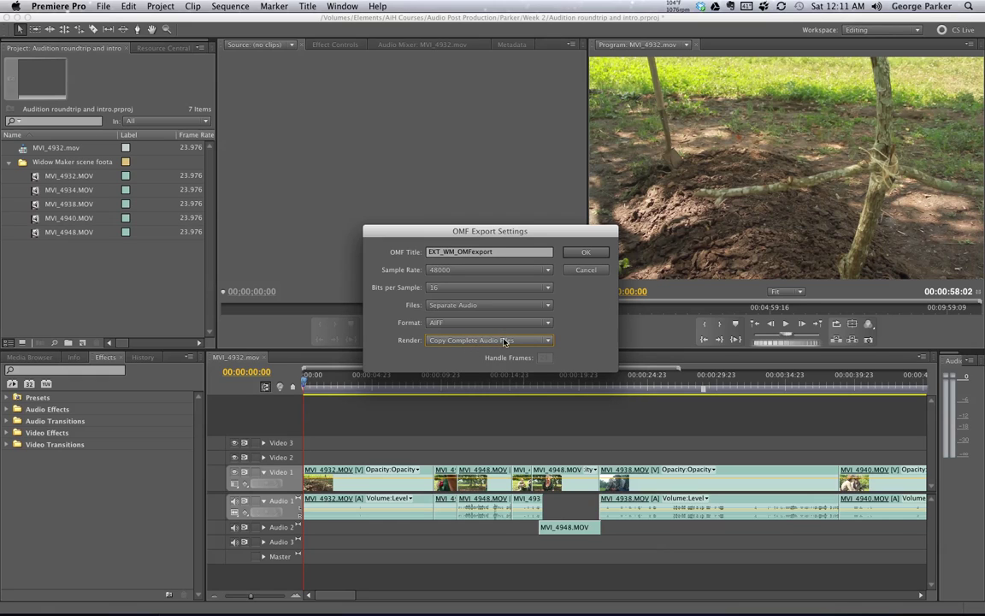
{"action": "left_click", "coordinate": [548, 340]}
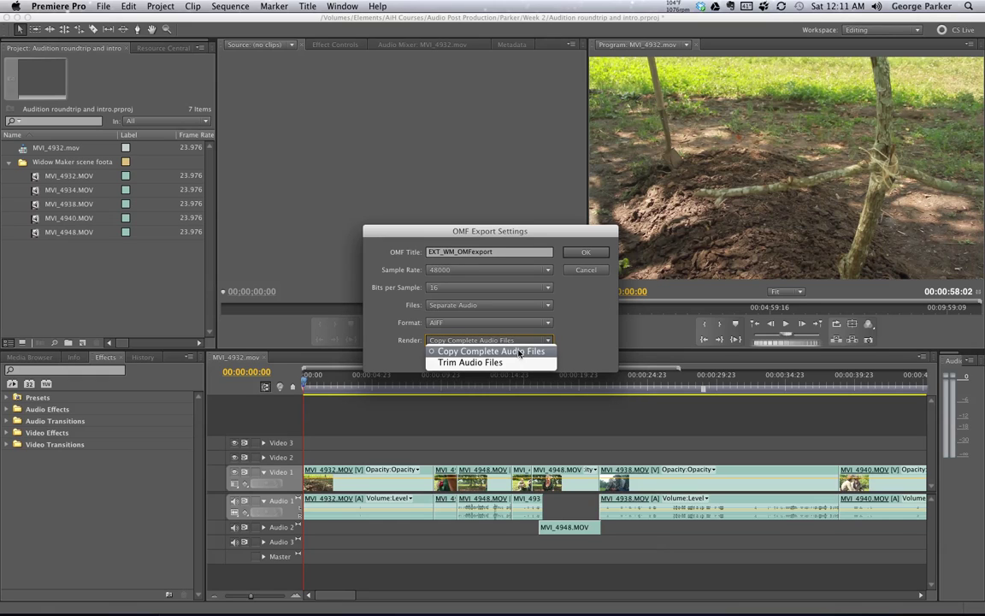
{"action": "left_click", "coordinate": [515, 363]}
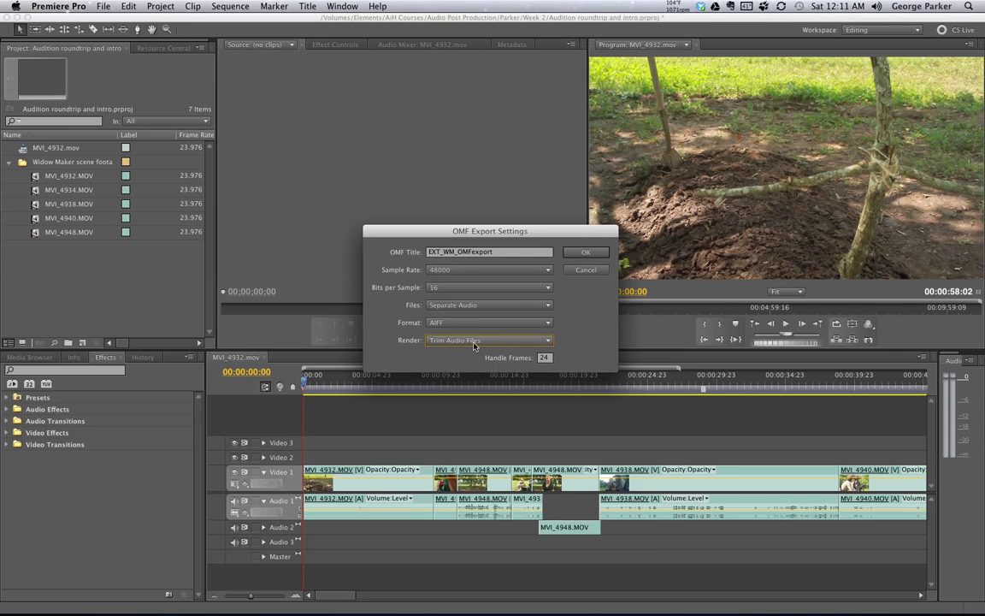
{"action": "left_click", "coordinate": [545, 358]}
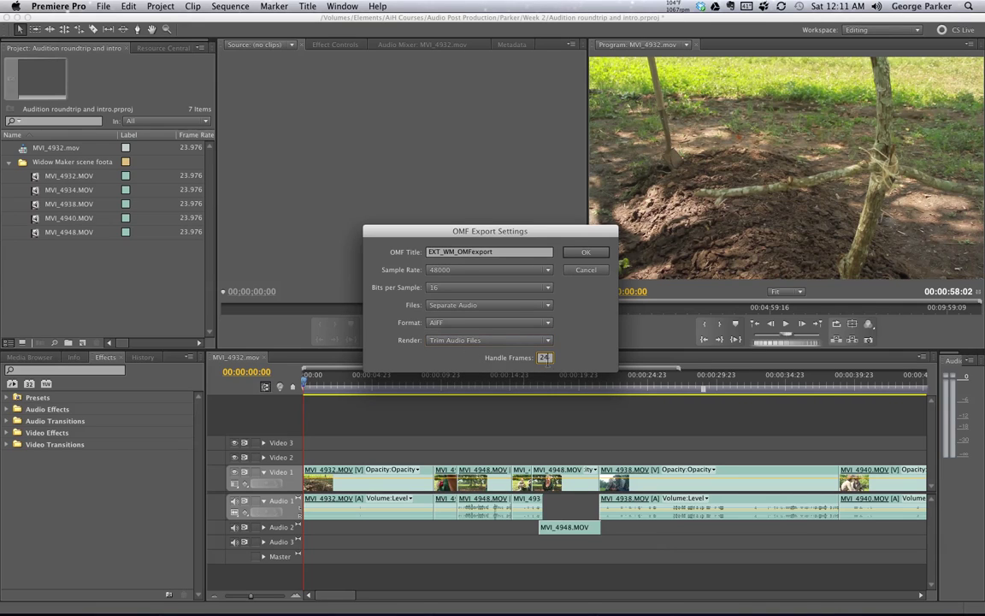
{"action": "double_click", "coordinate": [551, 358]}
{"action": "type", "text": "48"}
{"action": "double_click", "coordinate": [545, 358]}
Accept the OMF settings and save to Elements > AiH Courses > Audio Post Production > student folder > Week 3.
{"action": "left_click", "coordinate": [585, 252]}
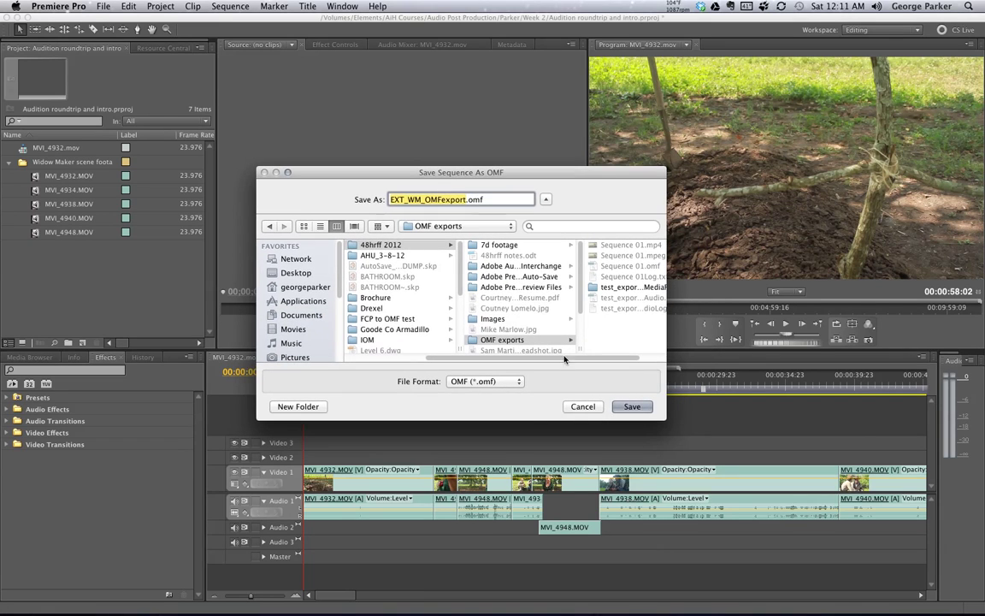
{"action": "scroll", "coordinate": [459, 322], "scroll_direction": "right", "scroll_amount": 3}
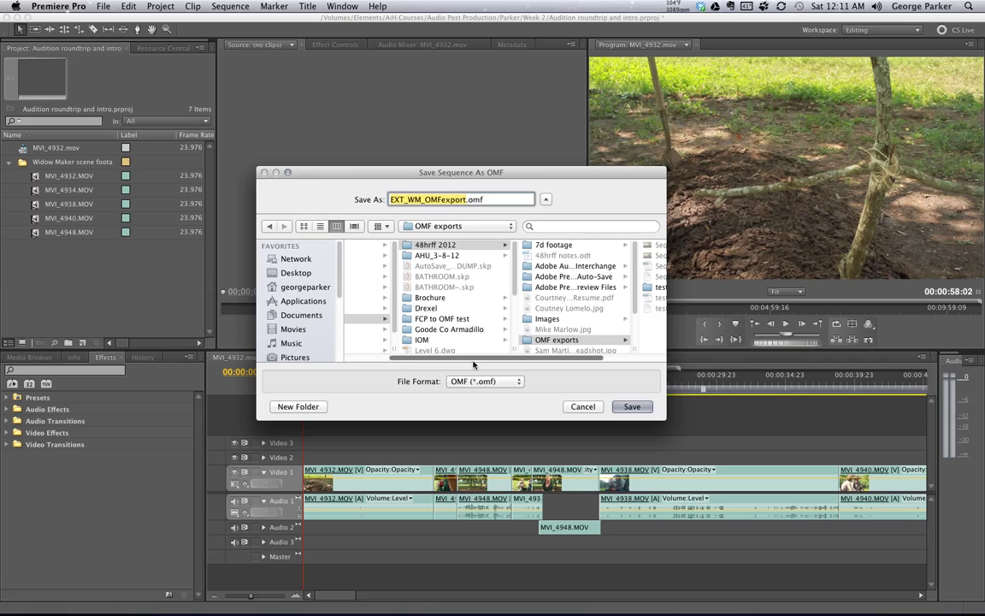
{"action": "scroll", "coordinate": [329, 329], "scroll_direction": "down", "scroll_amount": 5}
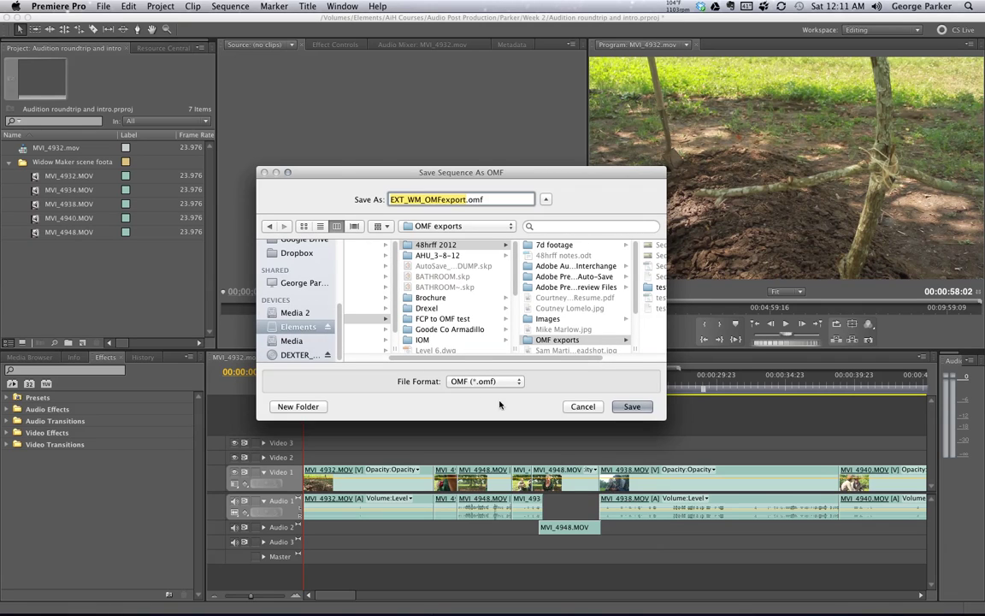
{"action": "scroll", "coordinate": [390, 270], "scroll_direction": "left", "scroll_amount": 3}
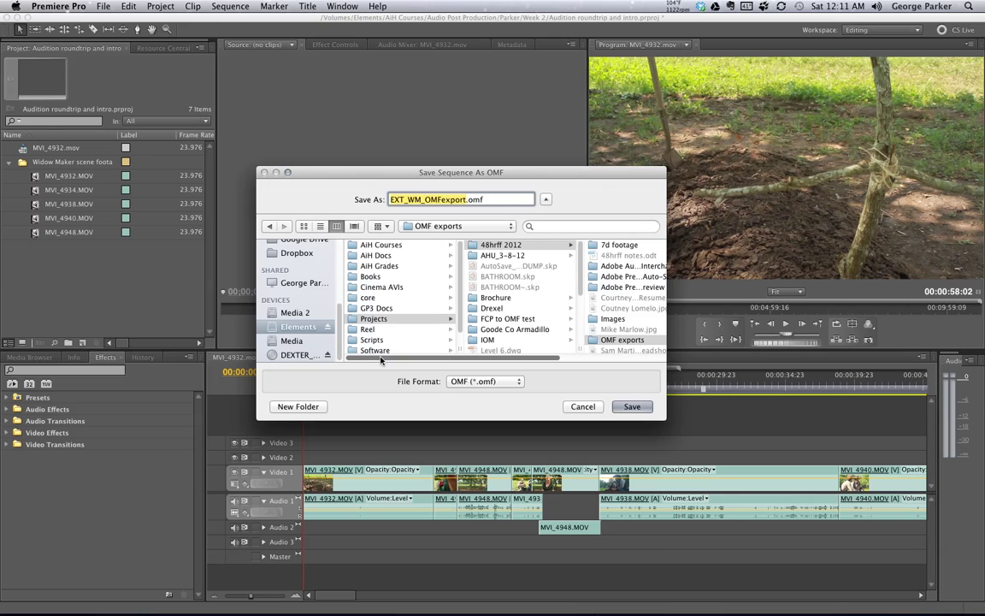
{"action": "left_click", "coordinate": [380, 245]}
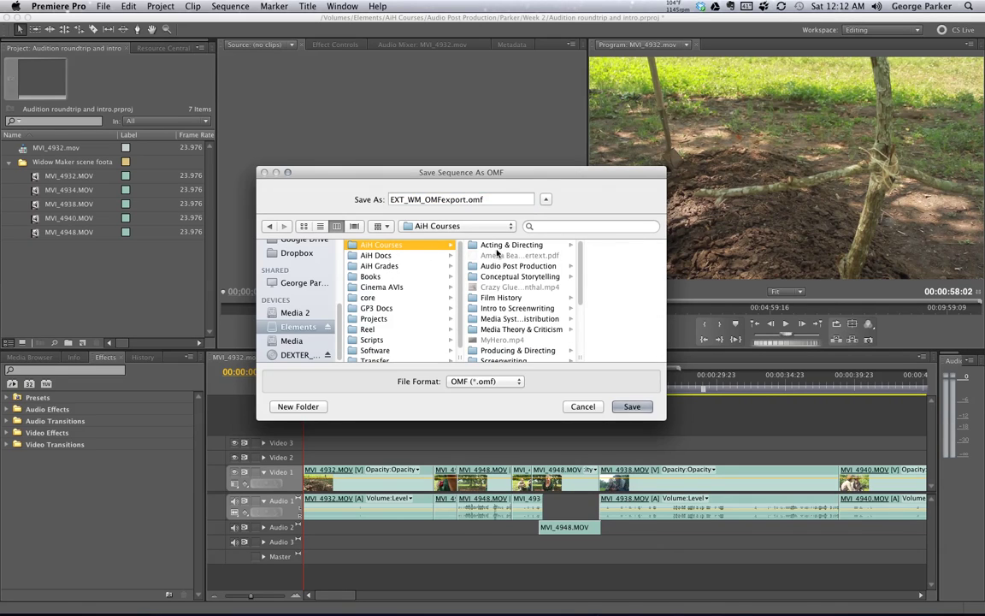
{"action": "left_click", "coordinate": [508, 267]}
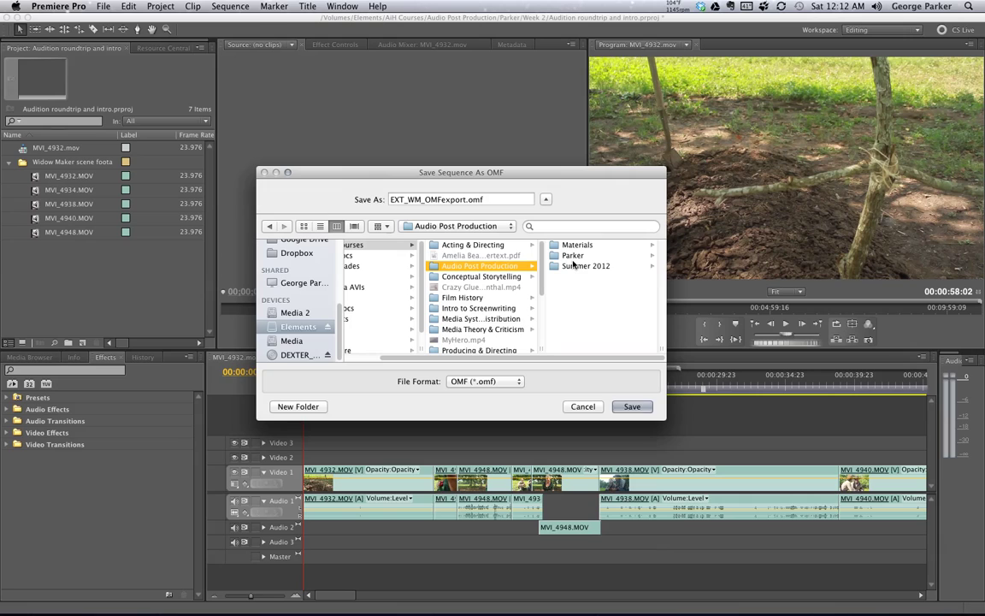
{"action": "left_click", "coordinate": [573, 257]}
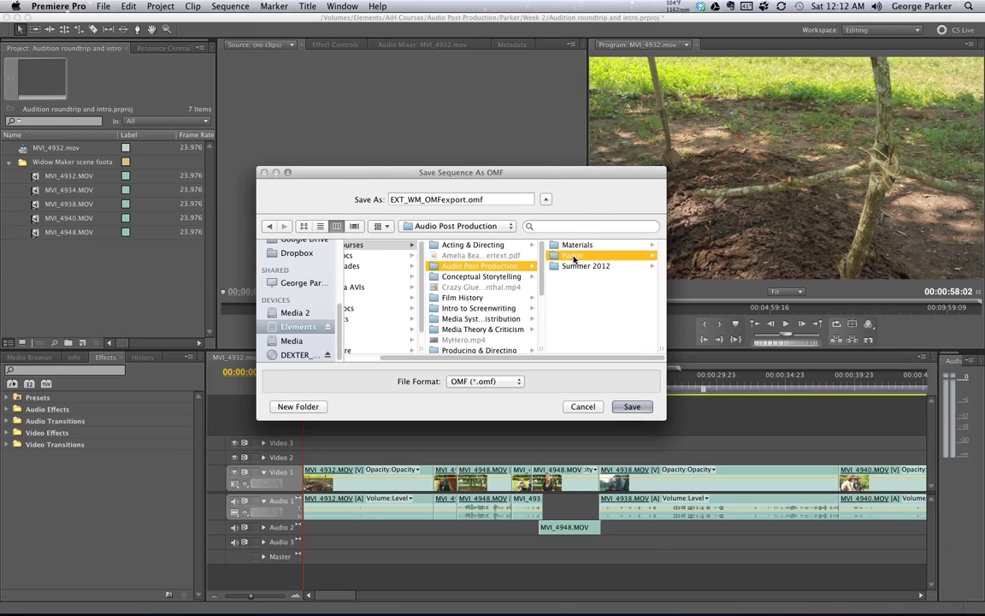
{"action": "left_click", "coordinate": [574, 257]}
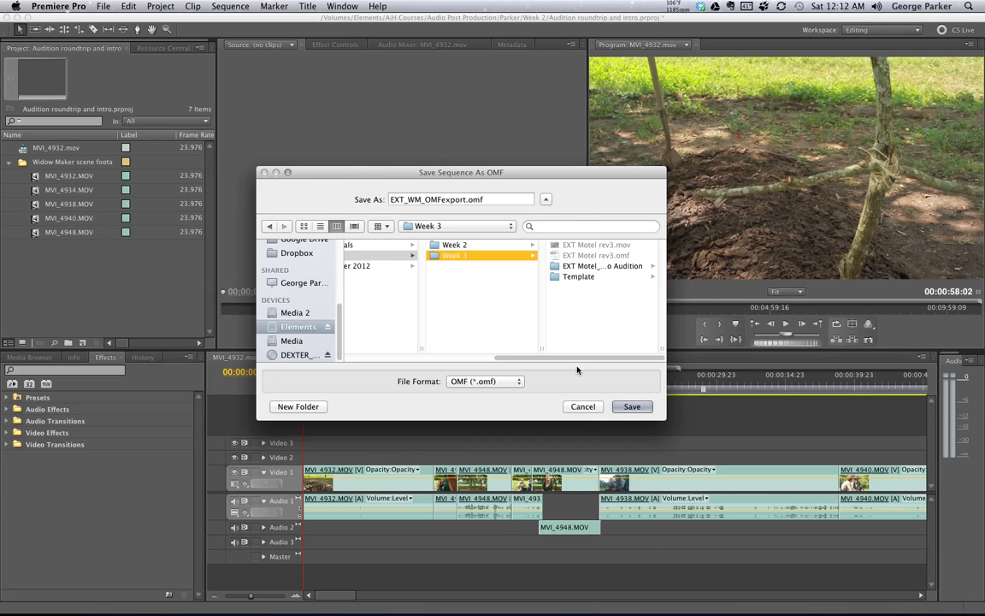
{"action": "left_click", "coordinate": [579, 408]}
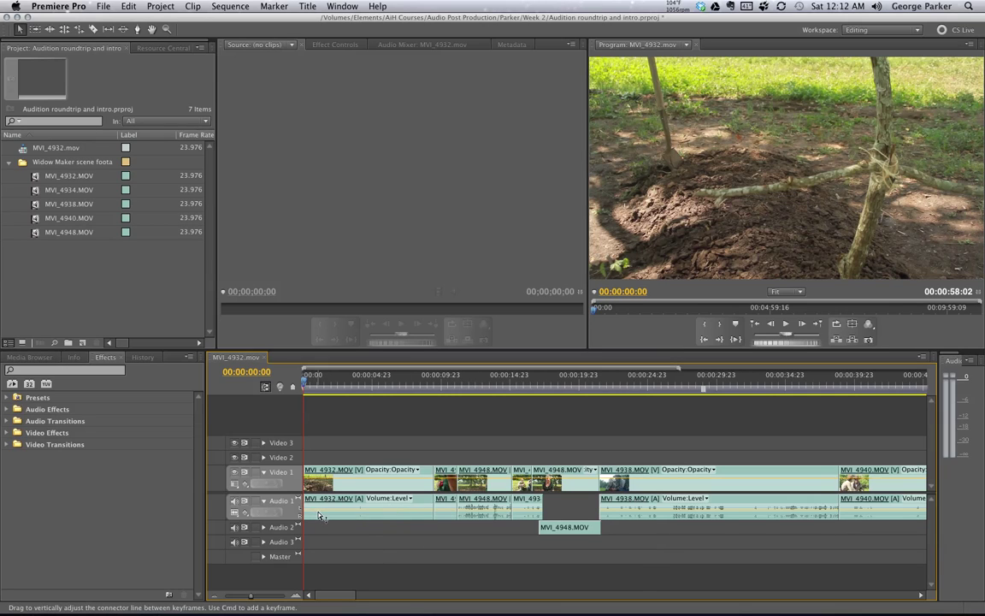
{"action": "left_click", "coordinate": [342, 515]}
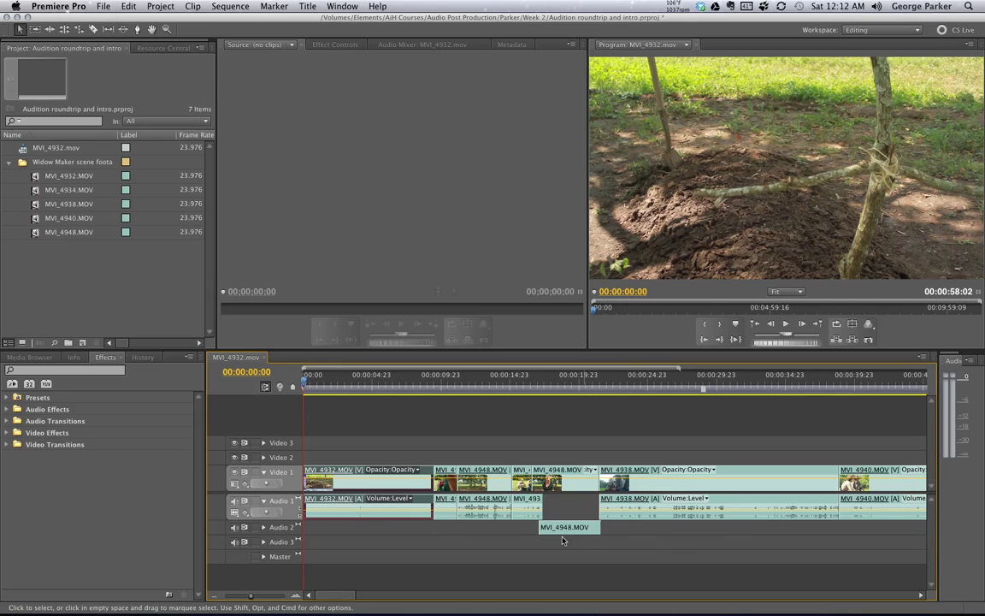
{"action": "left_click", "coordinate": [408, 431]}
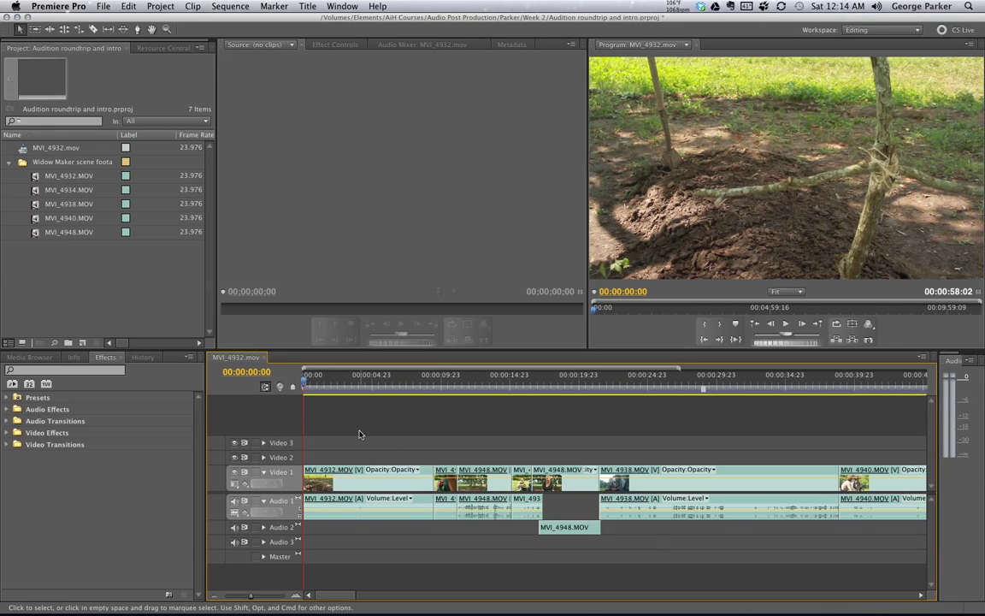
{"action": "left_click", "coordinate": [238, 361]}
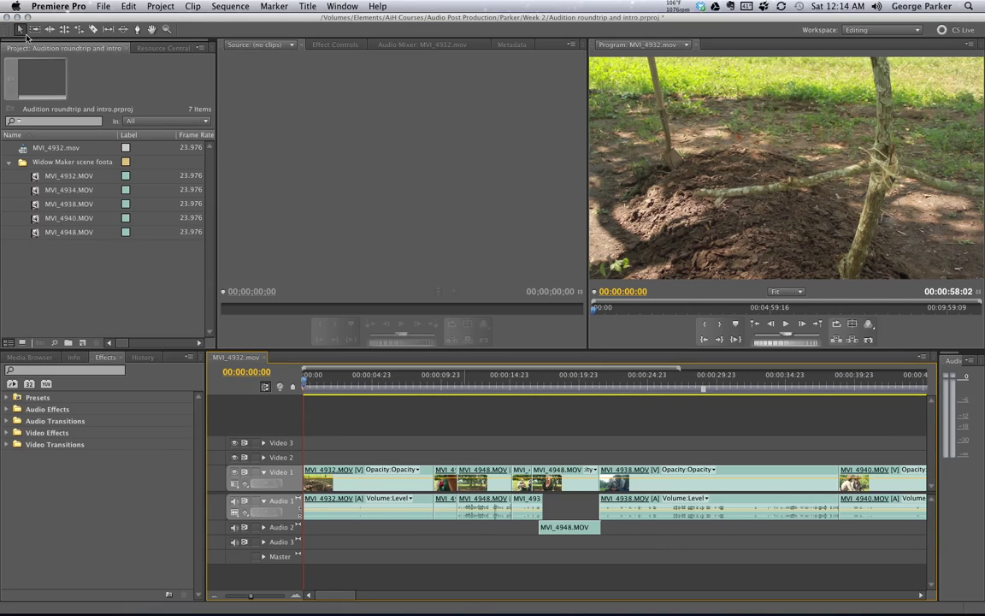
Open the sequence's media export settings via File > Export > Media.
{"action": "left_click", "coordinate": [103, 6]}
{"action": "mouse_move", "coordinate": [171, 270]}
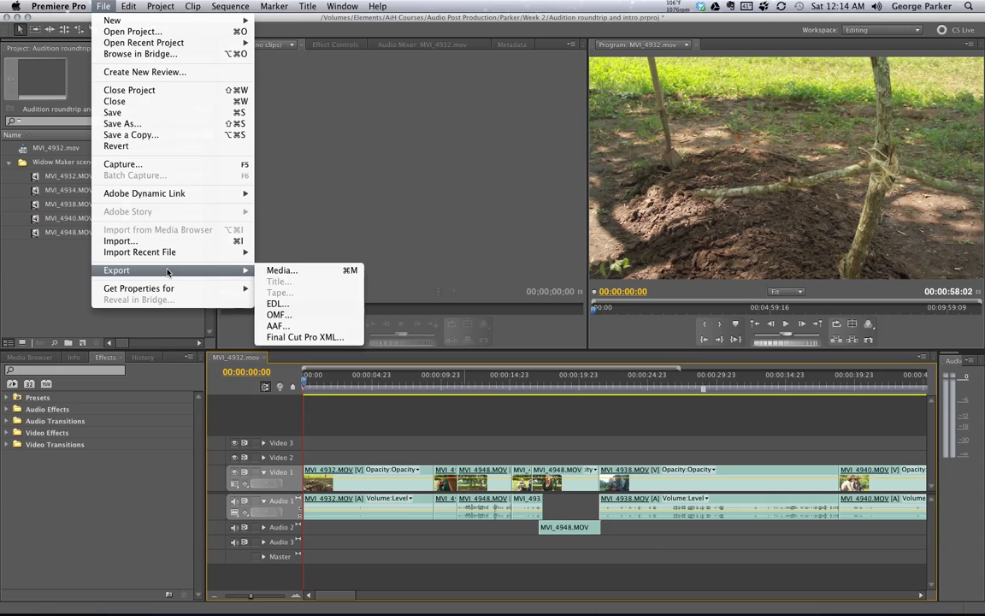
{"action": "left_click", "coordinate": [323, 272]}
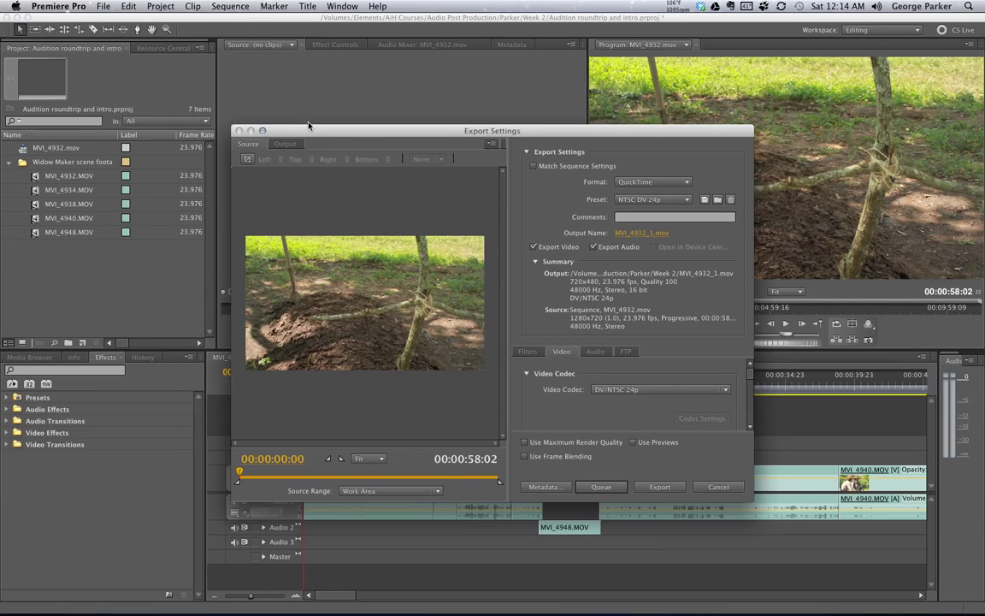
{"action": "left_click_drag", "start_coordinate": [375, 133], "coordinate": [371, 107]}
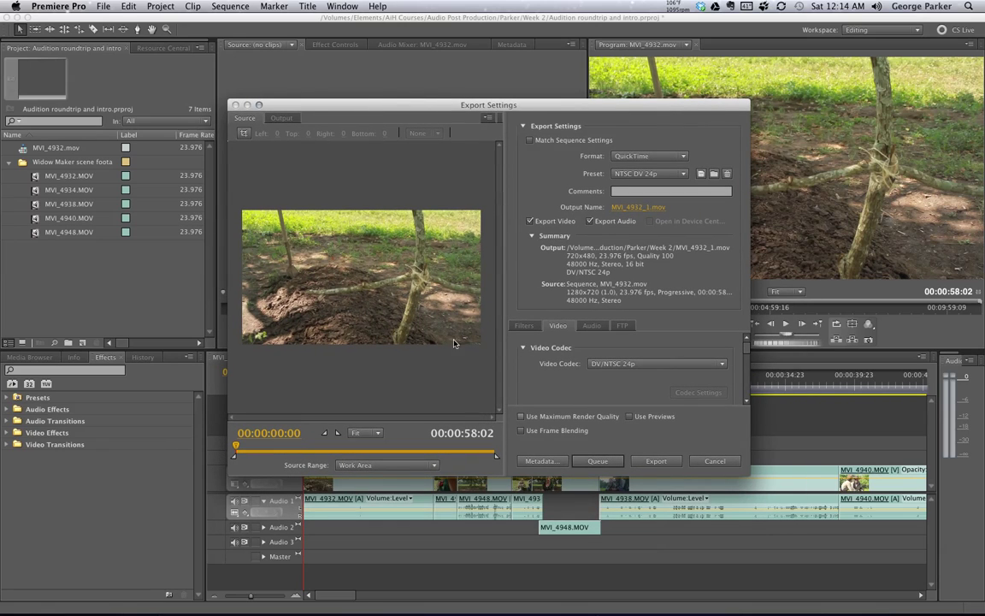
Turn off Match Sequence Settings, keeping QuickTime format and the NTSC DV 24p preset.
{"action": "left_click", "coordinate": [569, 141]}
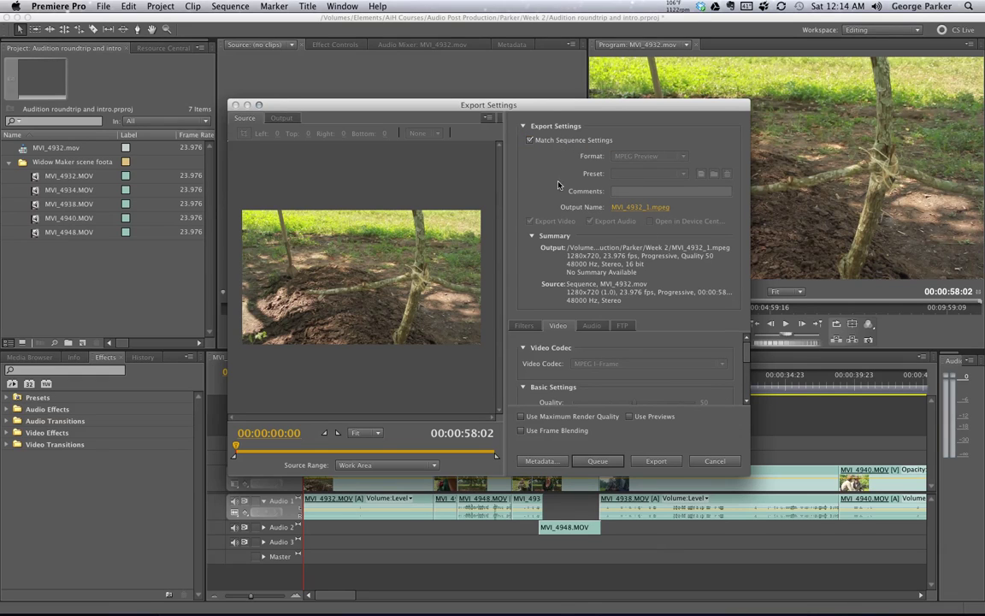
{"action": "left_click", "coordinate": [530, 140]}
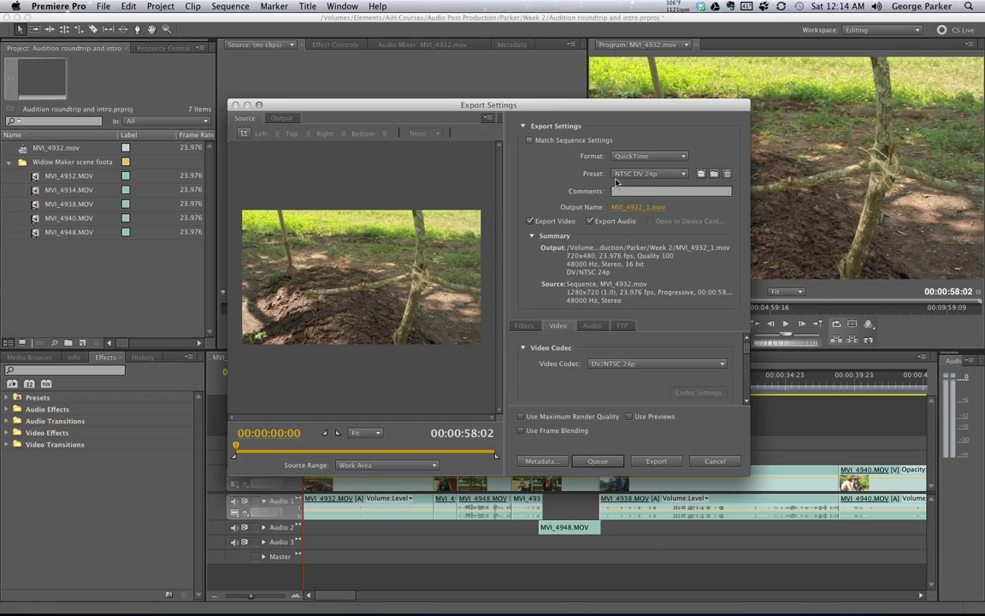
{"action": "left_click", "coordinate": [659, 158]}
{"action": "key", "text": "Escape"}
{"action": "left_click", "coordinate": [659, 158]}
{"action": "key", "text": "Escape"}
{"action": "left_click", "coordinate": [677, 179]}
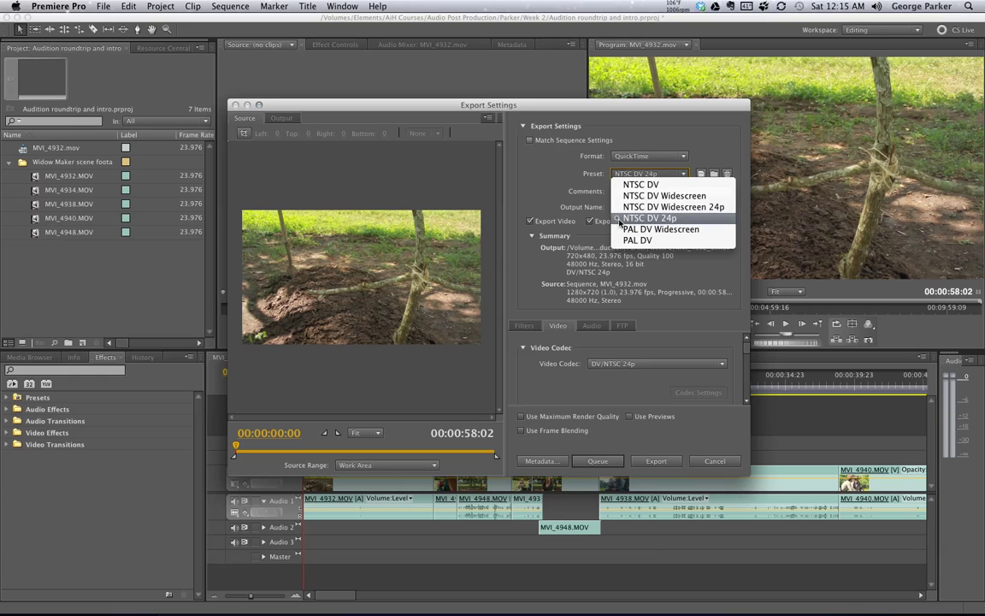
{"action": "left_click", "coordinate": [519, 147]}
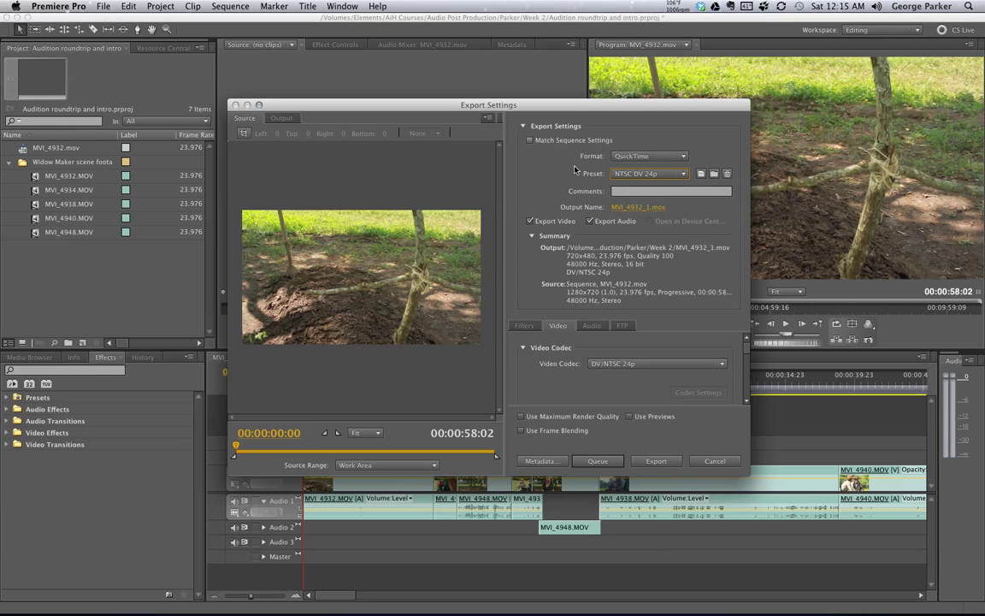
{"action": "left_click", "coordinate": [638, 207]}
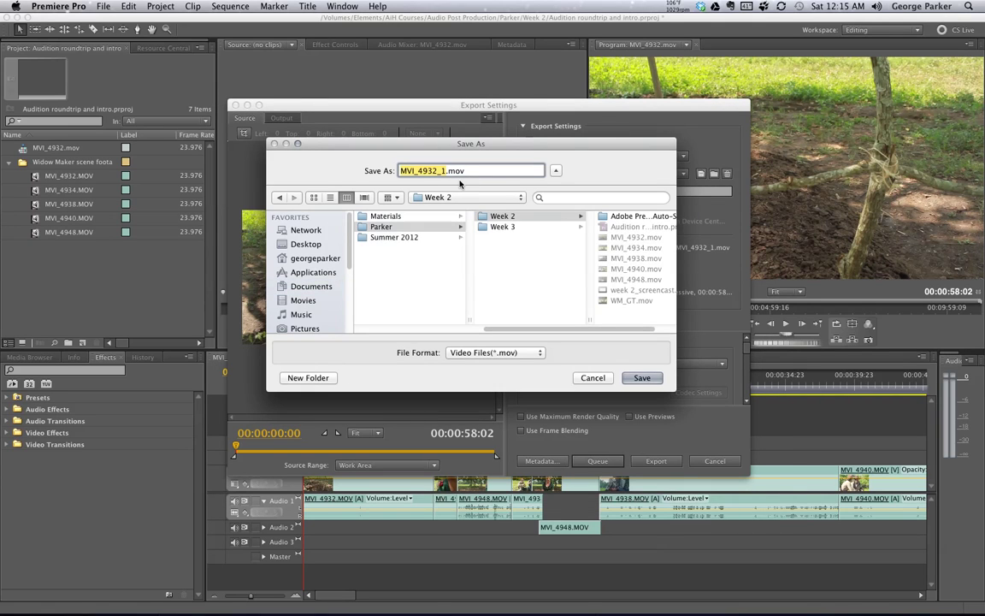
{"action": "type", "text": "EXT_WM_reference"}
{"action": "left_click_drag", "start_coordinate": [622, 333], "coordinate": [674, 335]}
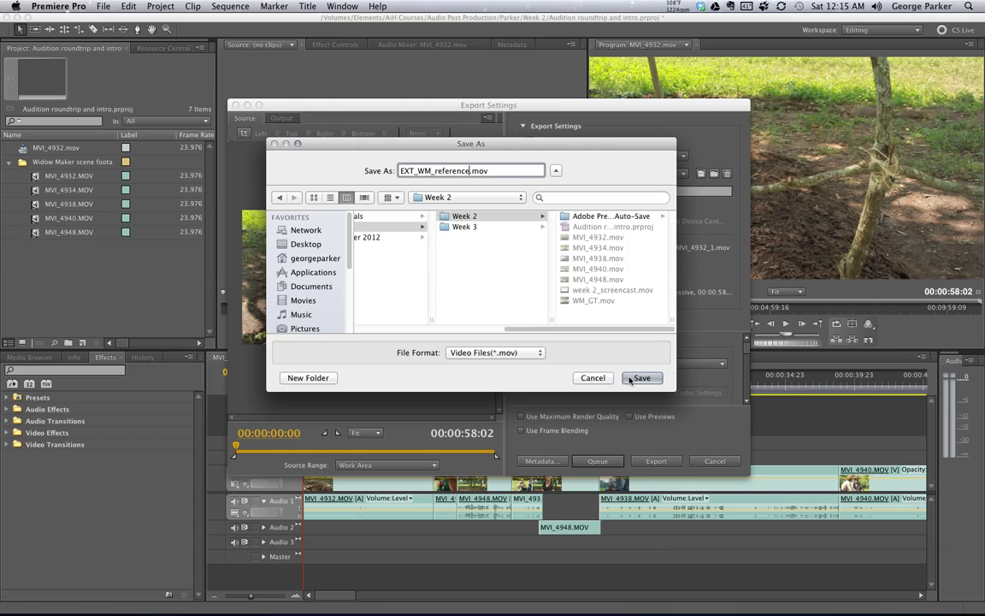
{"action": "left_click", "coordinate": [594, 378]}
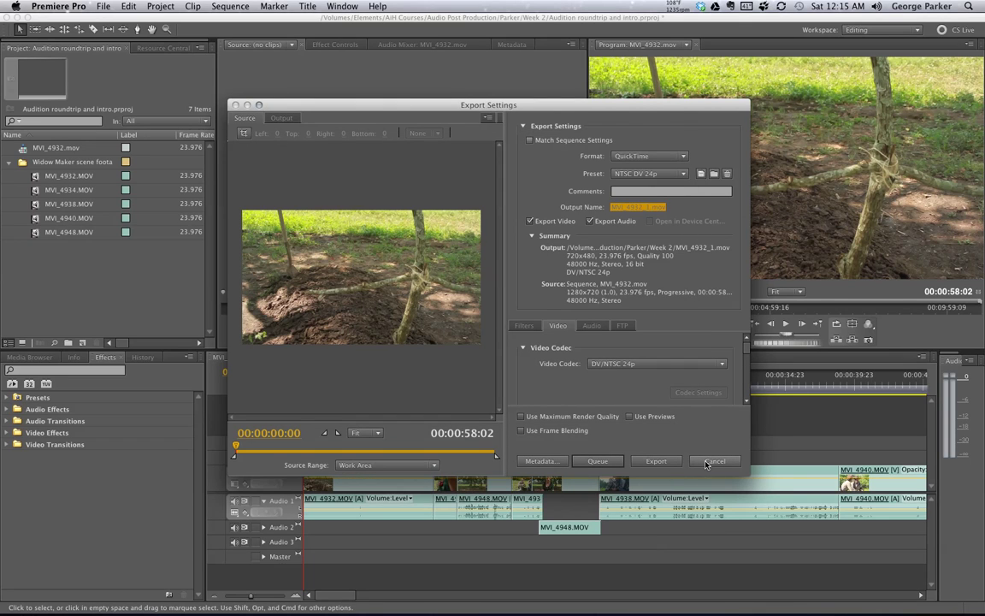
Cancel the export settings and open a new Finder window.
{"action": "left_click", "coordinate": [706, 463]}
{"action": "key", "text": "super+Tab"}
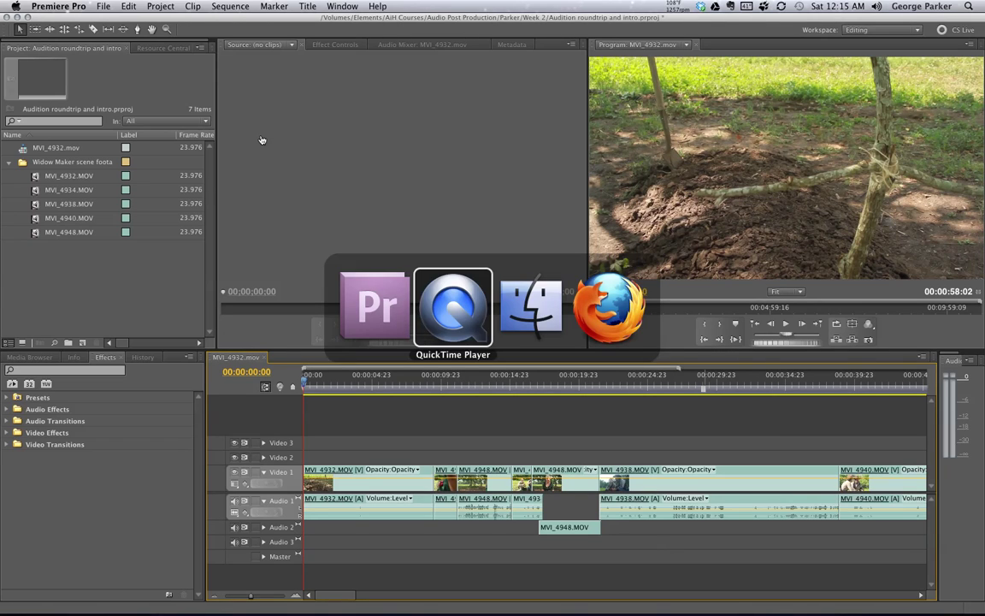
{"action": "key", "text": "super+Tab"}
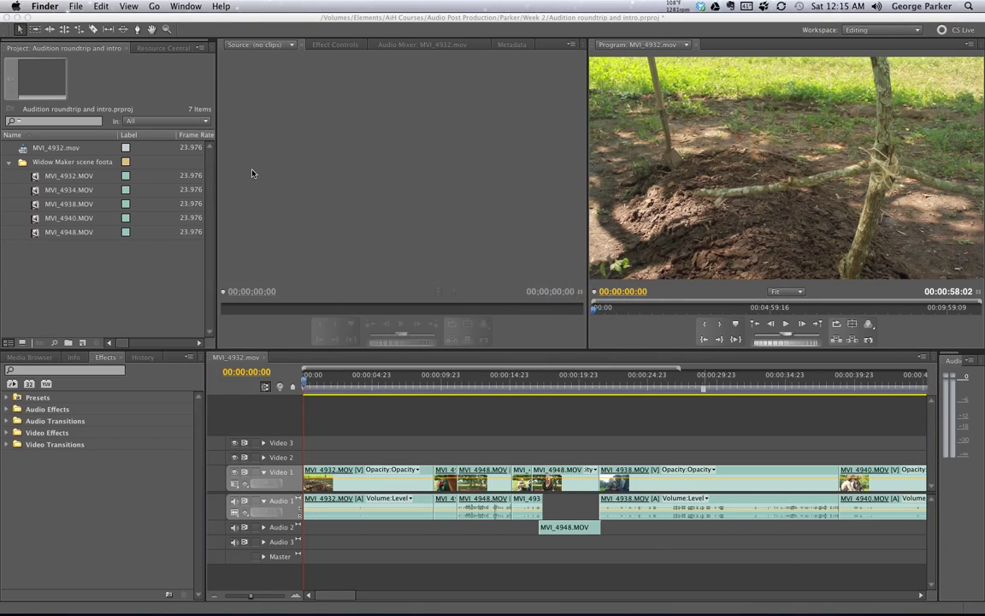
{"action": "mouse_move", "coordinate": [906, 595]}
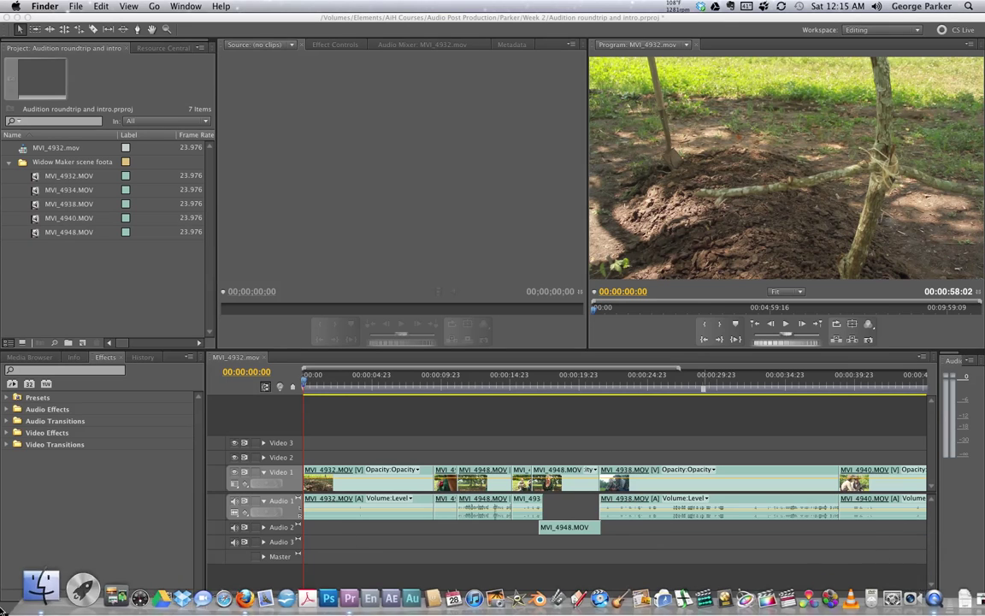
{"action": "left_click", "coordinate": [30, 603]}
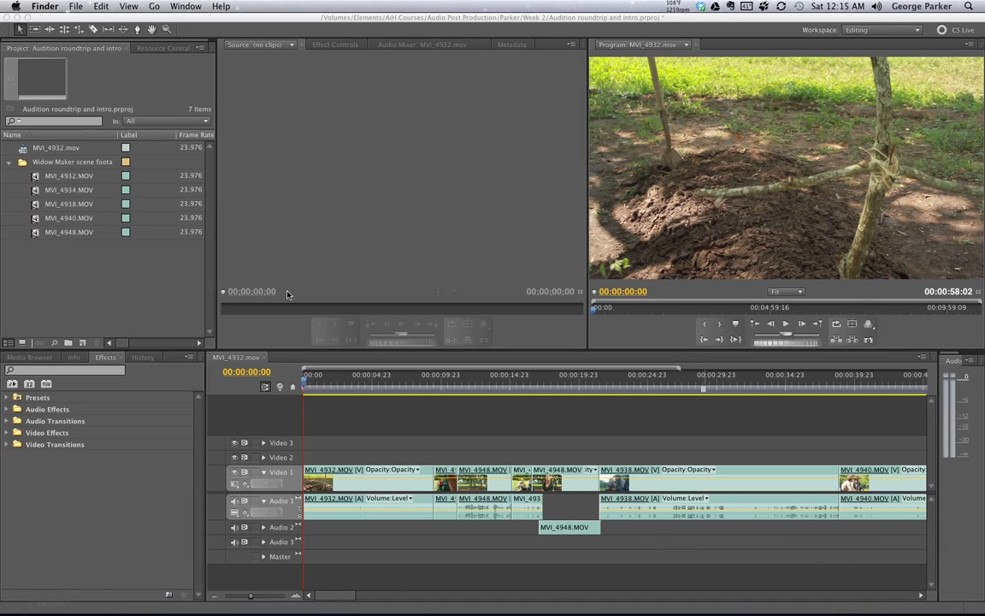
{"action": "left_click_drag", "start_coordinate": [434, 48], "coordinate": [473, 87]}
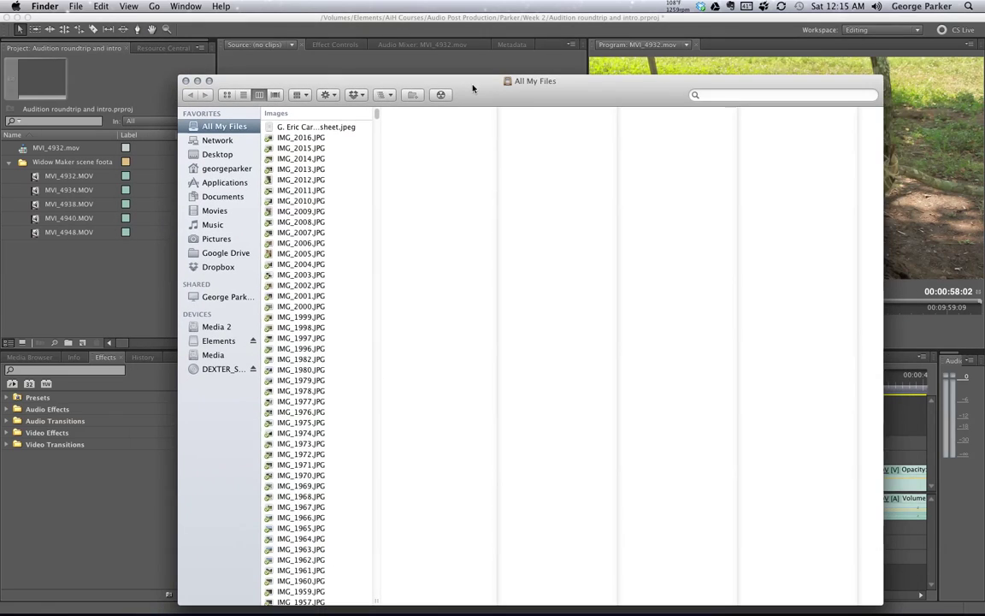
Browse to Elements > AiH Courses > Audio Post Production > Parker > Week 3.
{"action": "left_click", "coordinate": [220, 341]}
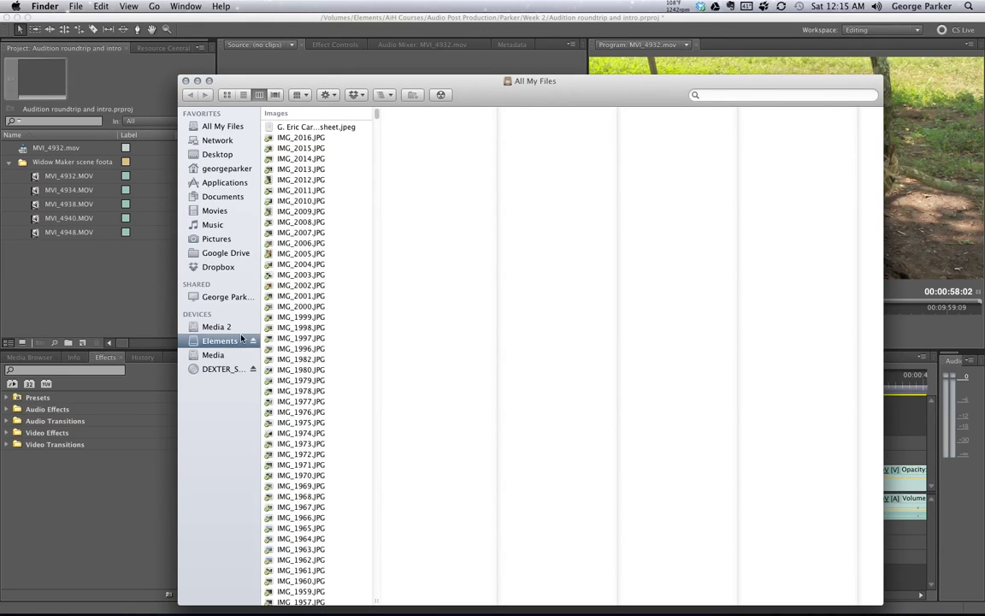
{"action": "left_click", "coordinate": [298, 113]}
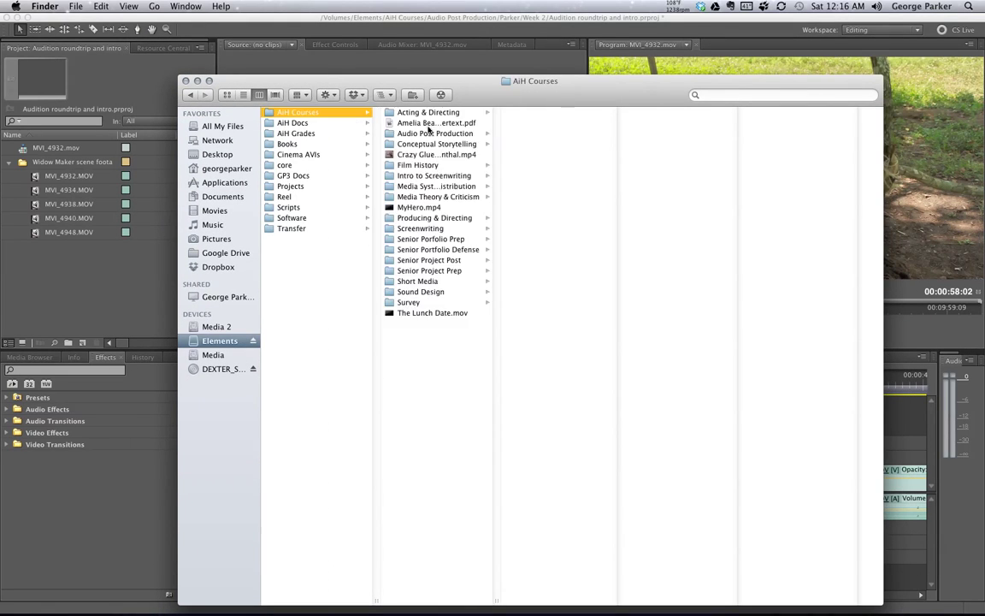
{"action": "left_click", "coordinate": [441, 133]}
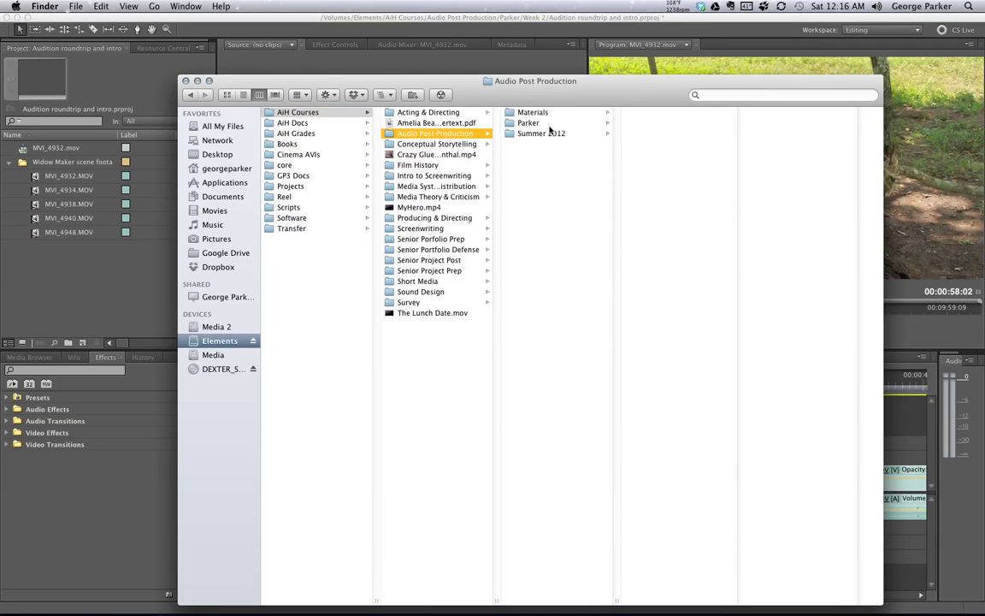
{"action": "left_click", "coordinate": [537, 122]}
{"action": "left_click", "coordinate": [670, 125]}
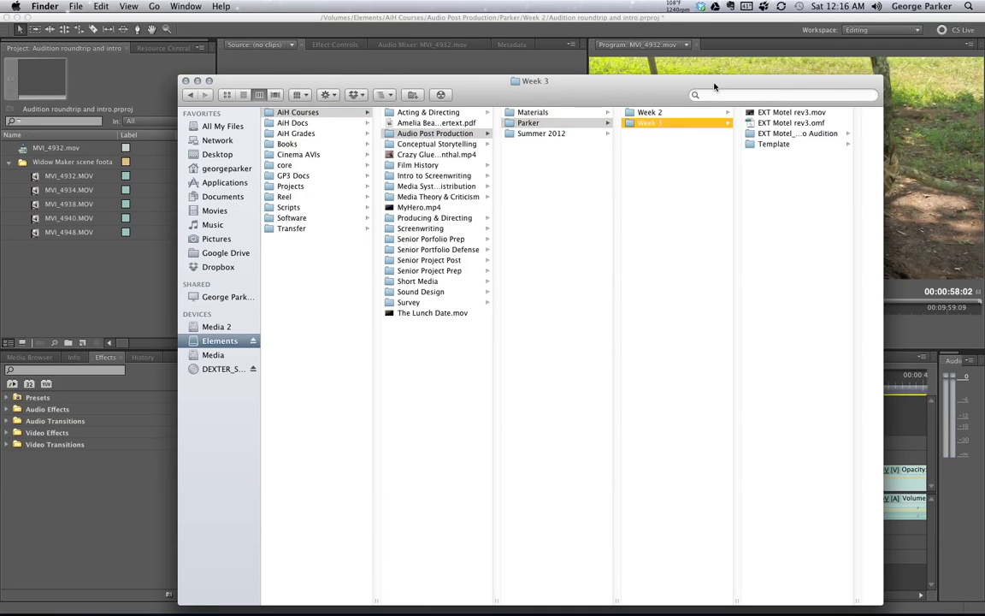
Preview EXT Motel rev3.omf, check the Week 2 files, then return to Week 3.
{"action": "left_click_drag", "start_coordinate": [645, 80], "coordinate": [531, 99]}
{"action": "left_click", "coordinate": [682, 142]}
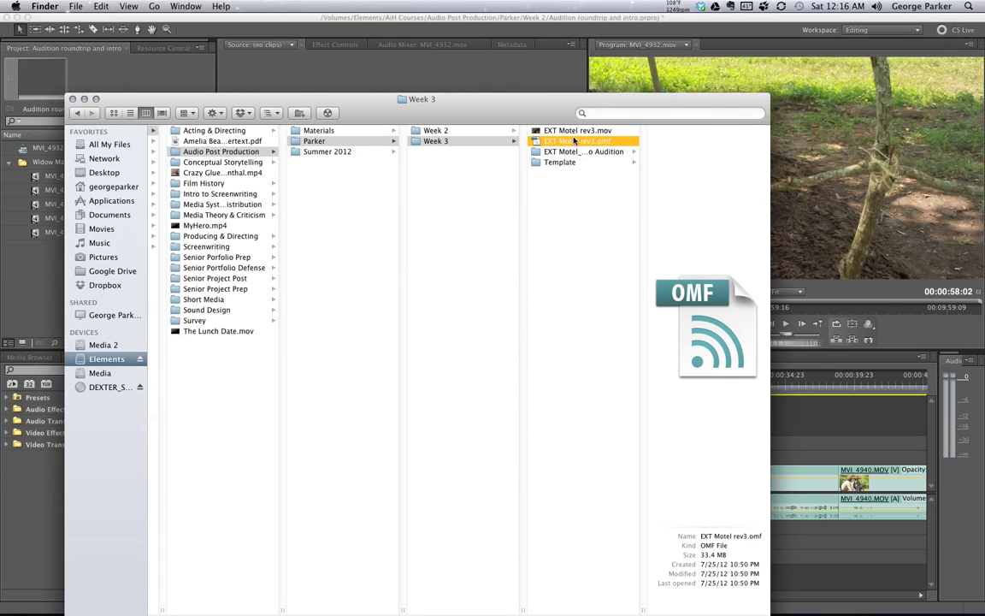
{"action": "left_click", "coordinate": [446, 131]}
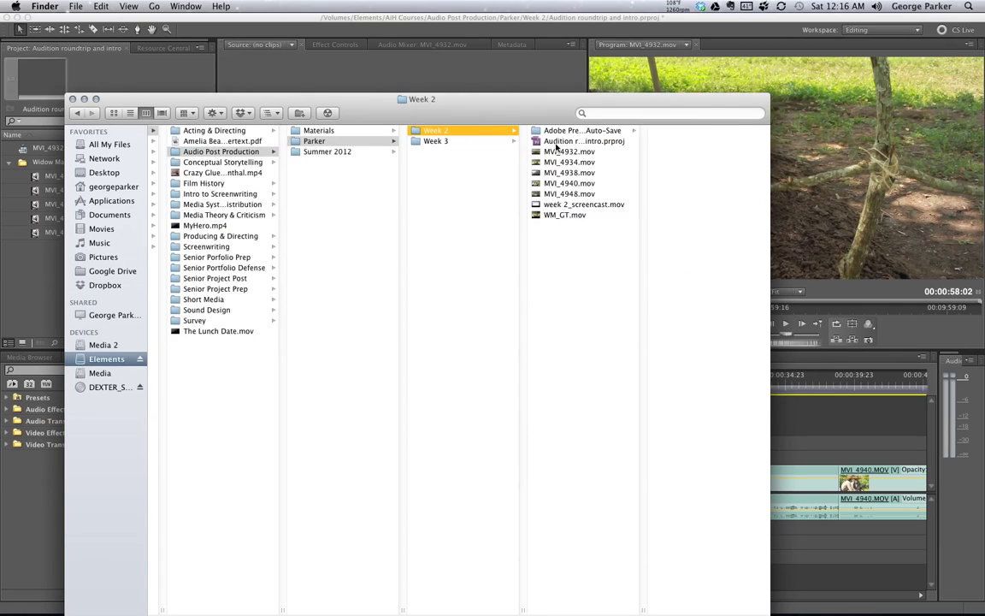
{"action": "left_click", "coordinate": [570, 216]}
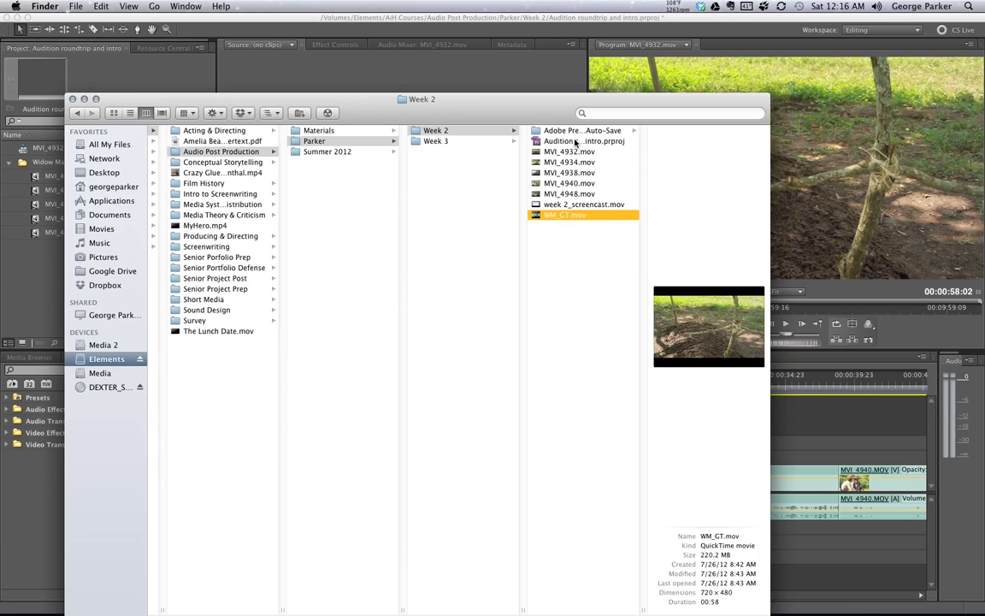
{"action": "left_click", "coordinate": [539, 141]}
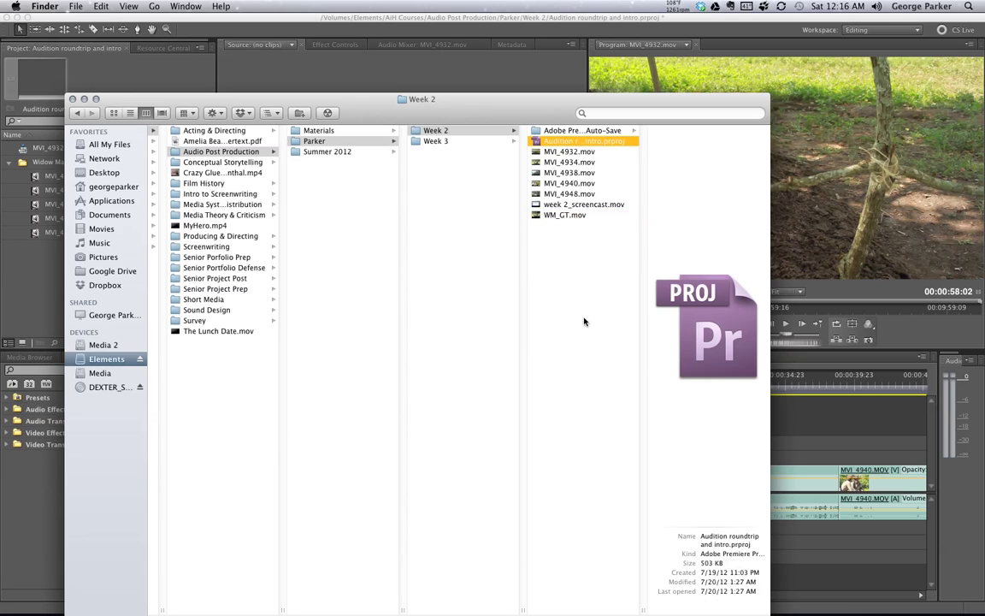
{"action": "left_click", "coordinate": [448, 142]}
Select the EXT Motel rev3.mov reference movie to show its preview.
{"action": "left_click", "coordinate": [580, 142]}
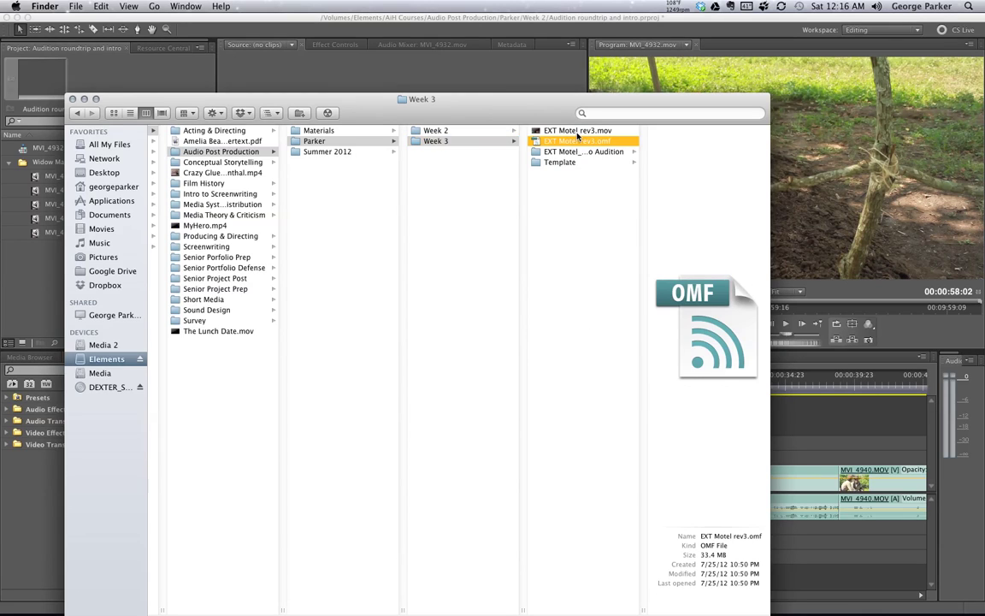
{"action": "key", "text": "Up"}
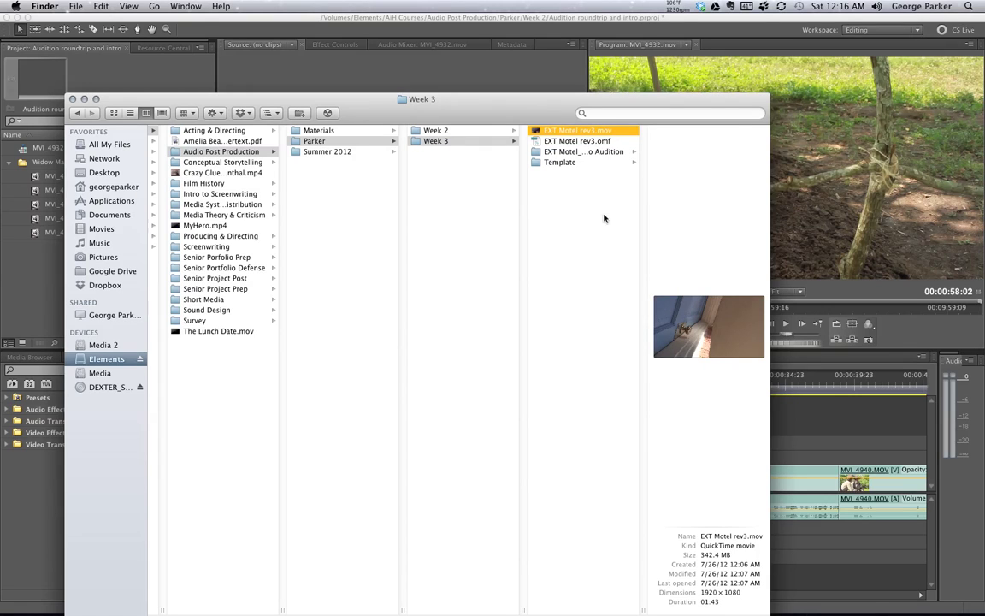
{"action": "key", "text": "Down"}
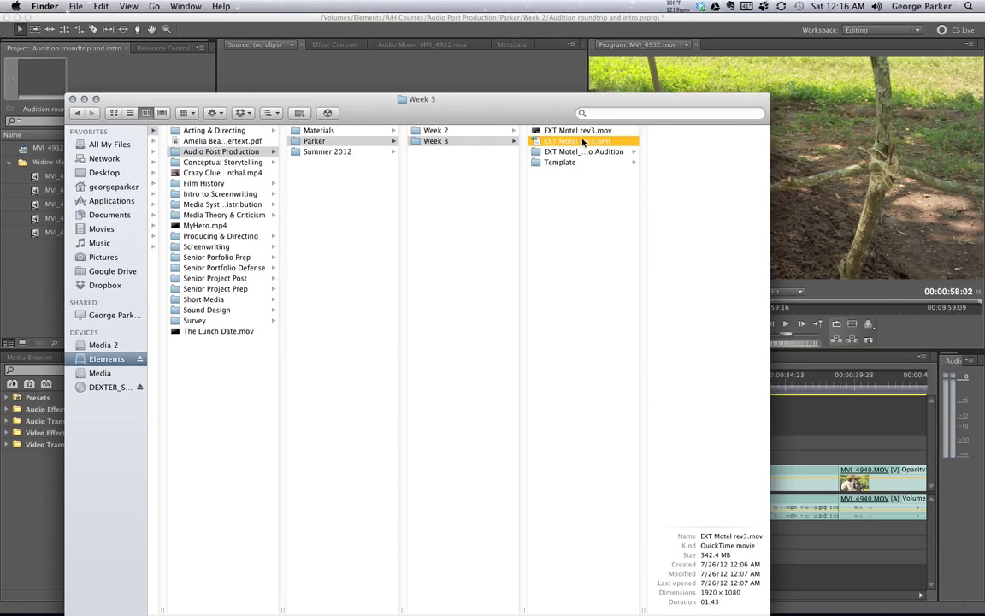
{"action": "key", "text": "Up"}
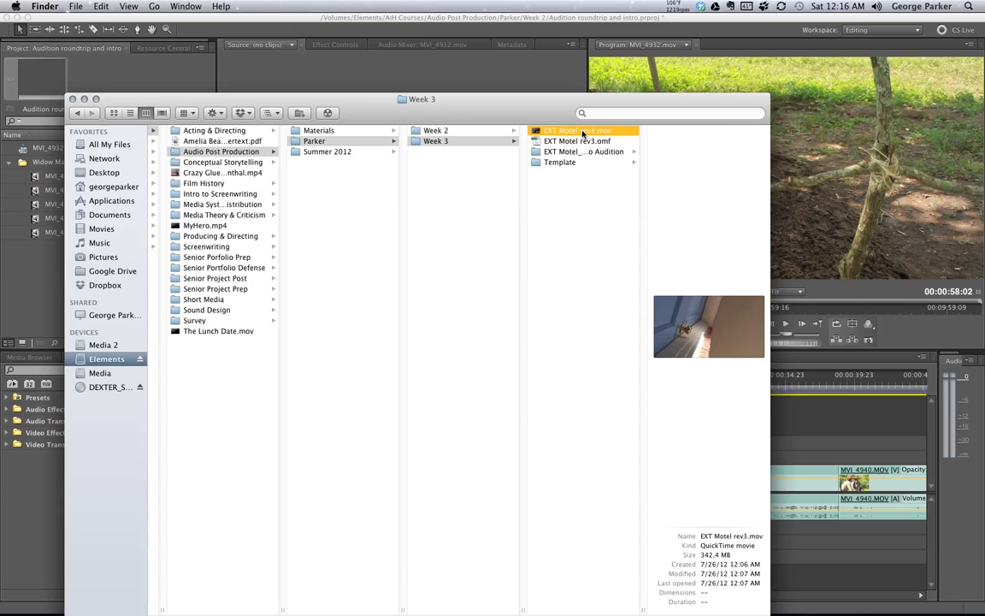